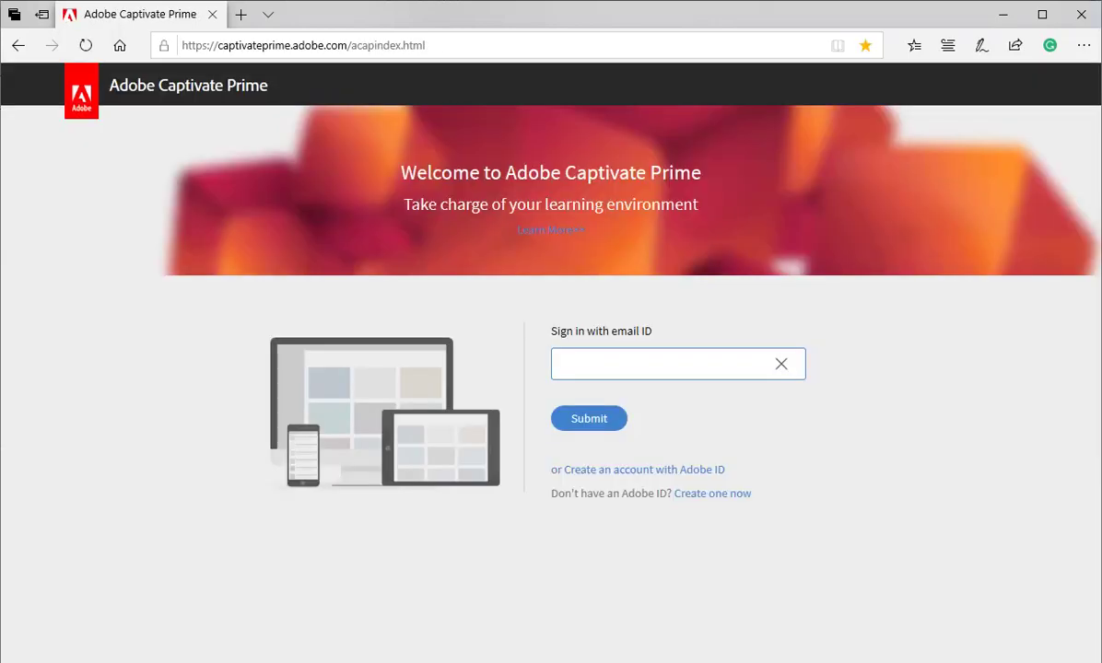
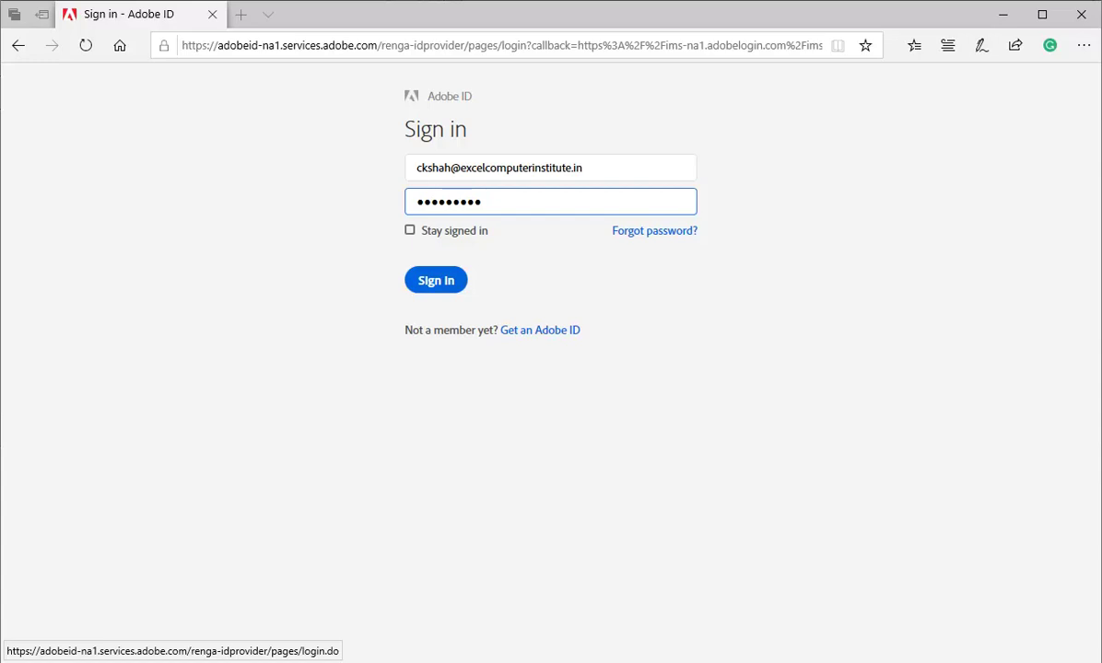
Step: Enter the institute administrator's e-mail address to begin signing in
key("Return")
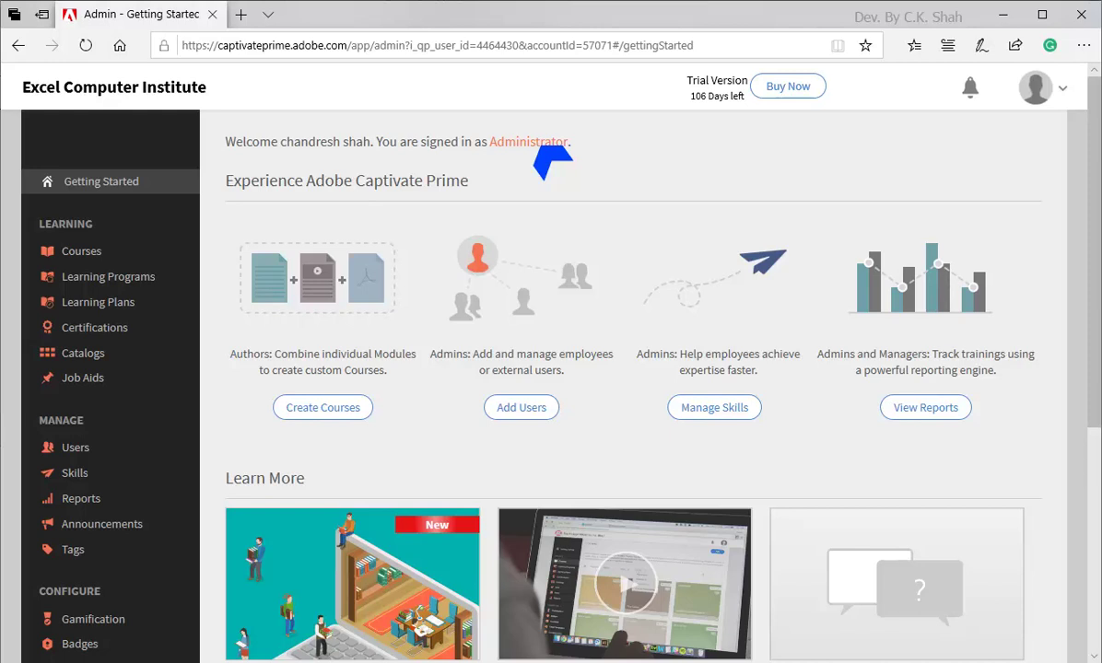
Step: Change the active role from Administrator to Author using the profile menu
left_click(1035, 88)
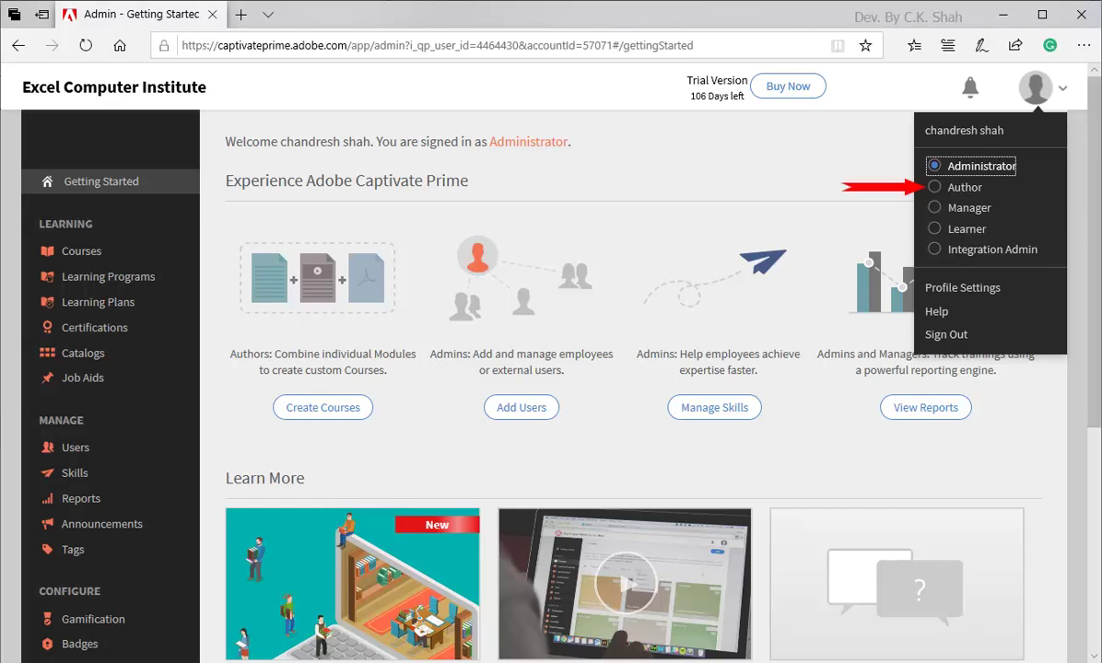
left_click(959, 187)
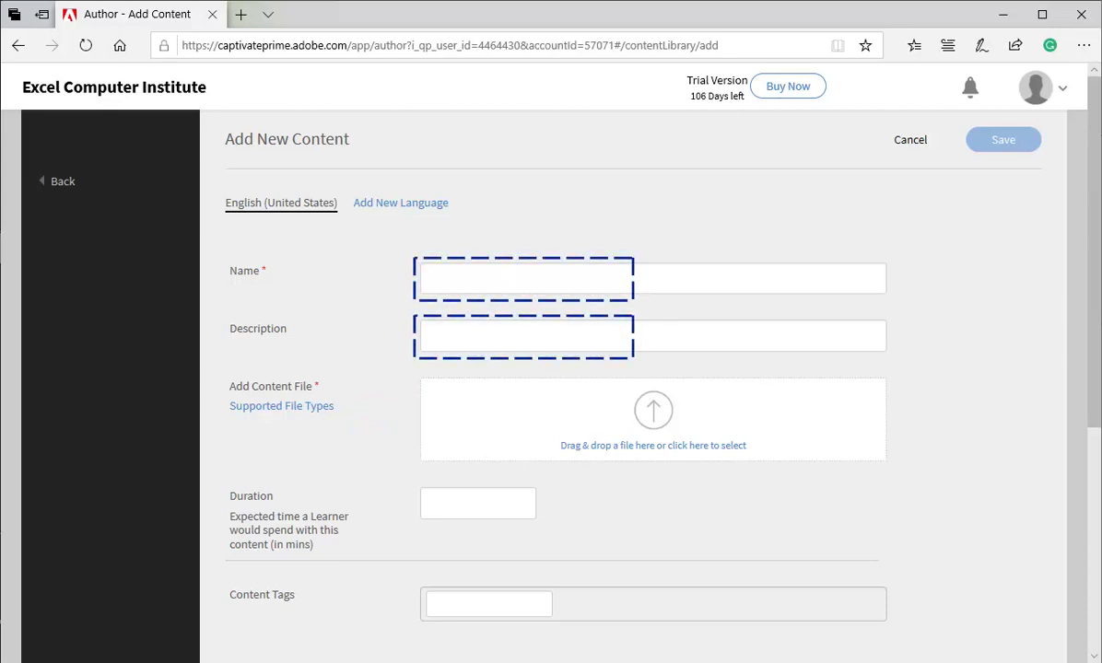
Step: Create Module 1, described 'Module 1 of Demo Course', with Lesson 1.docx and 5-minute duration
type("Module 1")
key("Tab")
type("Module 1 of Demo Course")
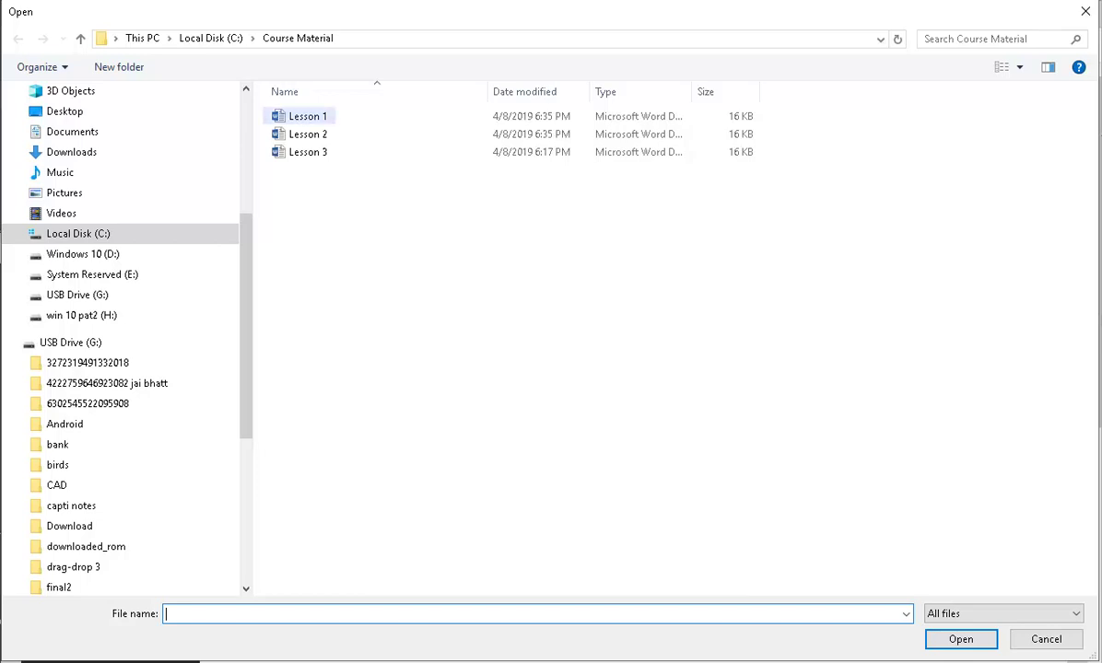
double_click(308, 117)
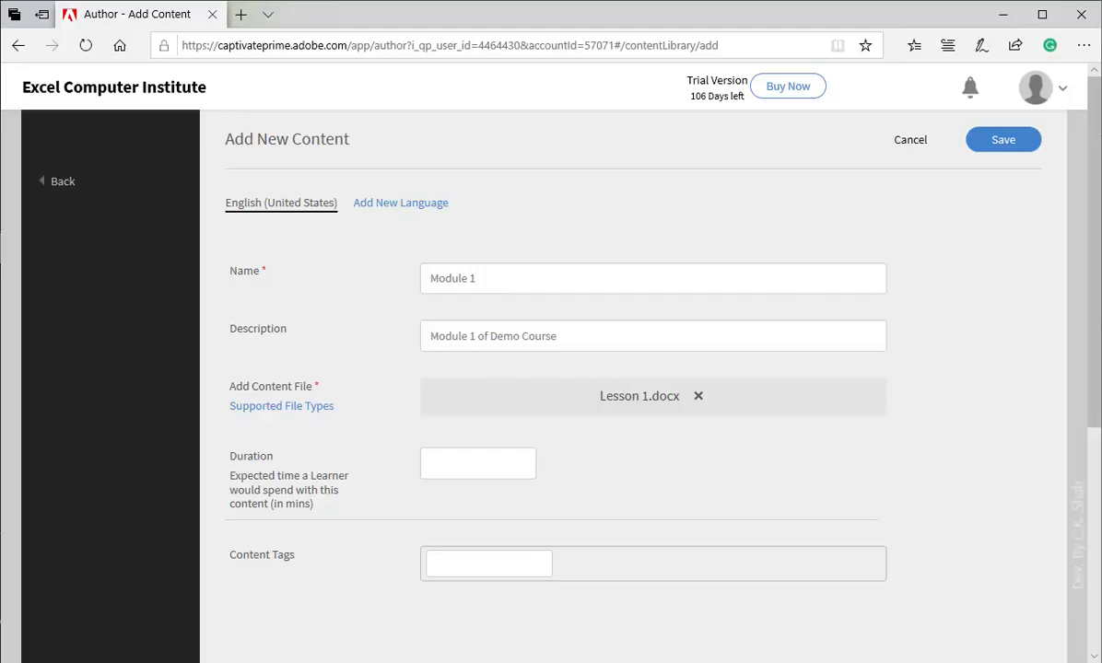
left_click(477, 464)
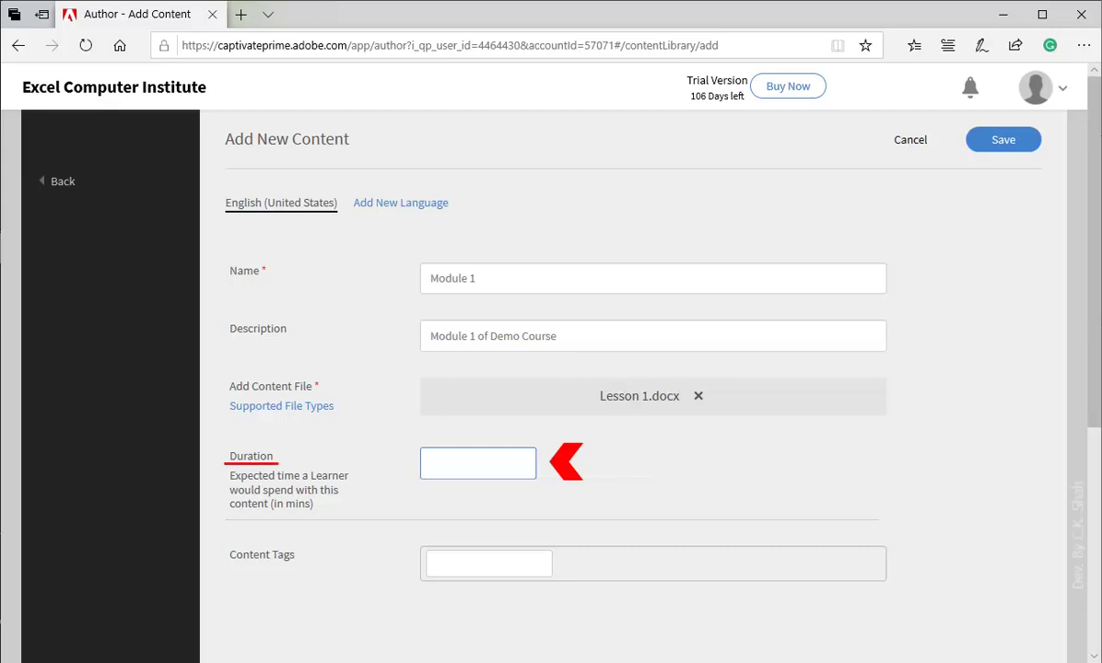
type("5")
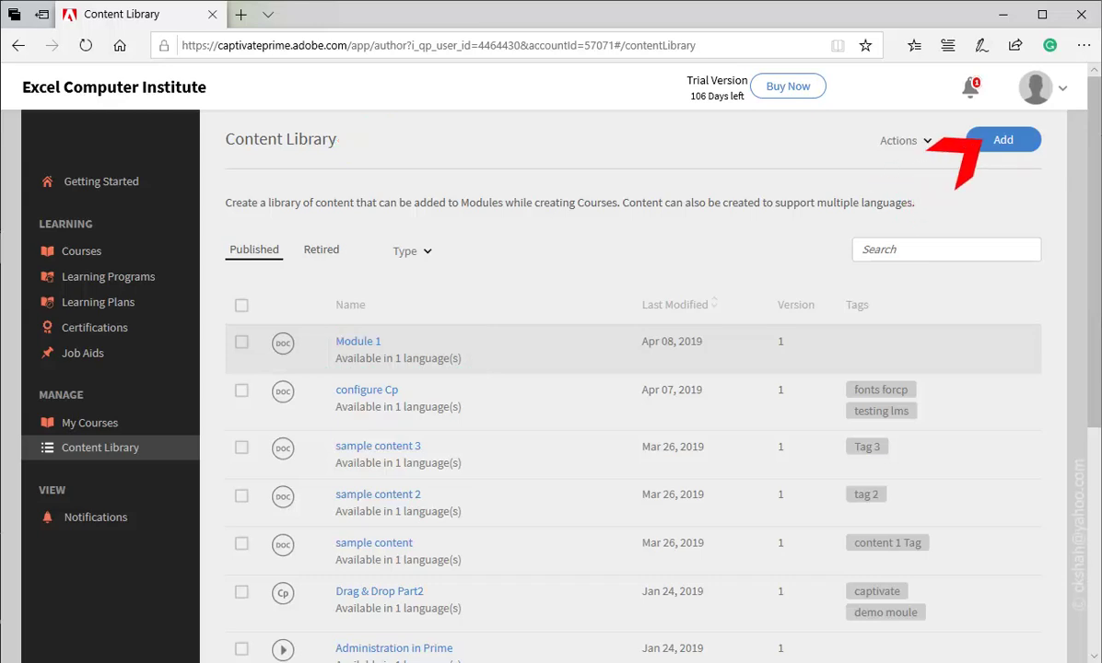
Step: Add and save Module 2 with Lesson 2.docx and a 5-minute duration
left_click(979, 138)
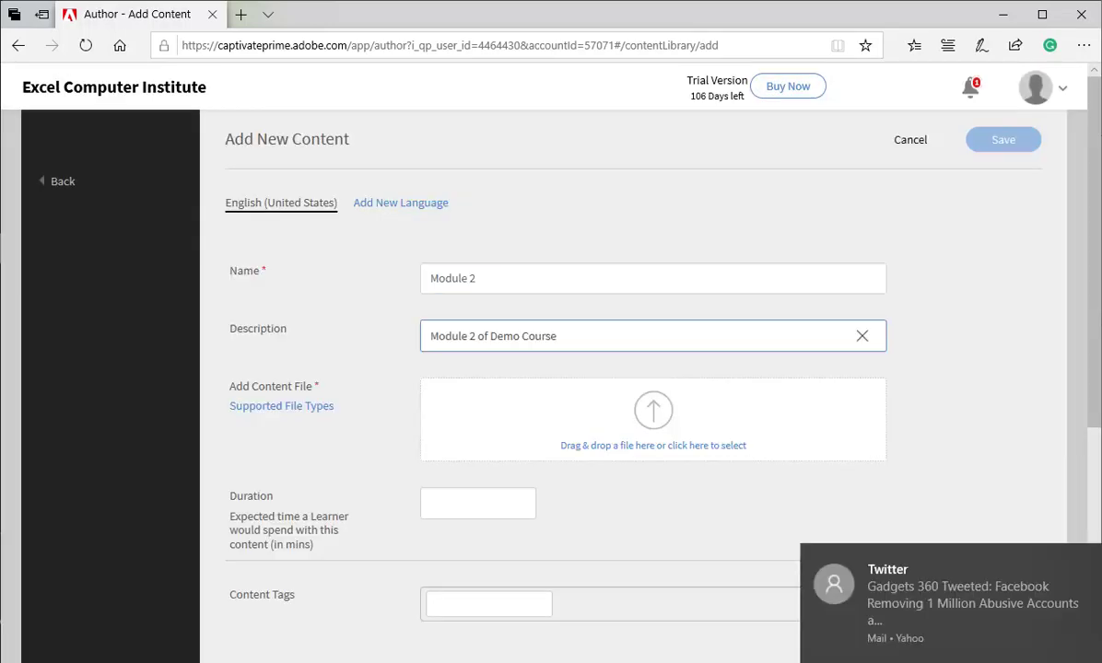
left_click(653, 420)
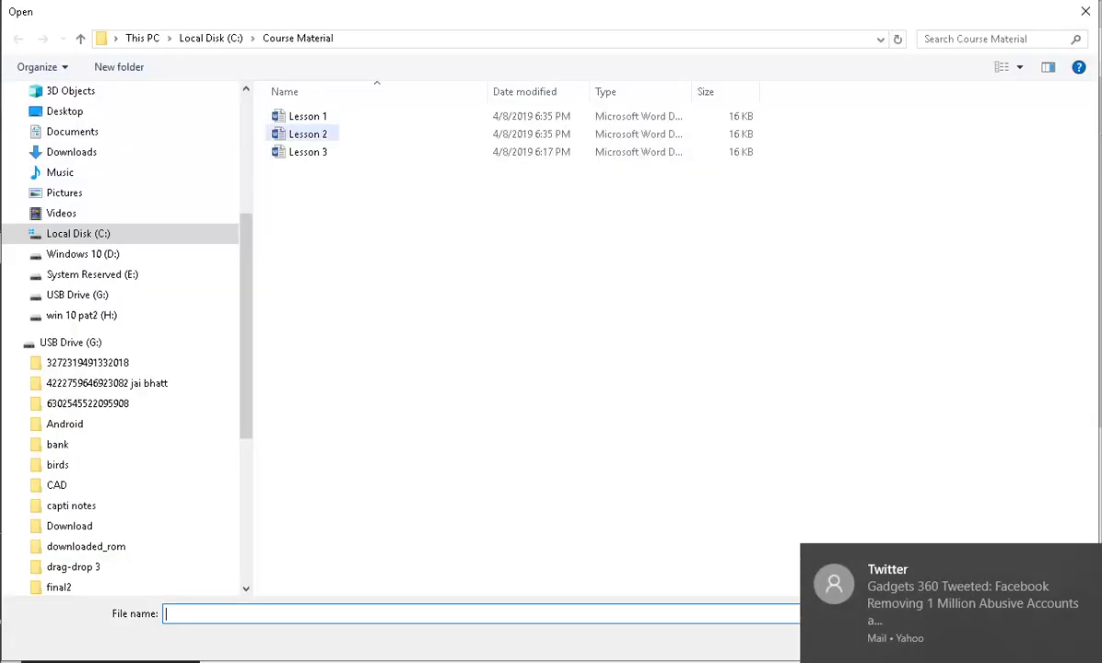
double_click(308, 134)
left_click(461, 463)
type("5")
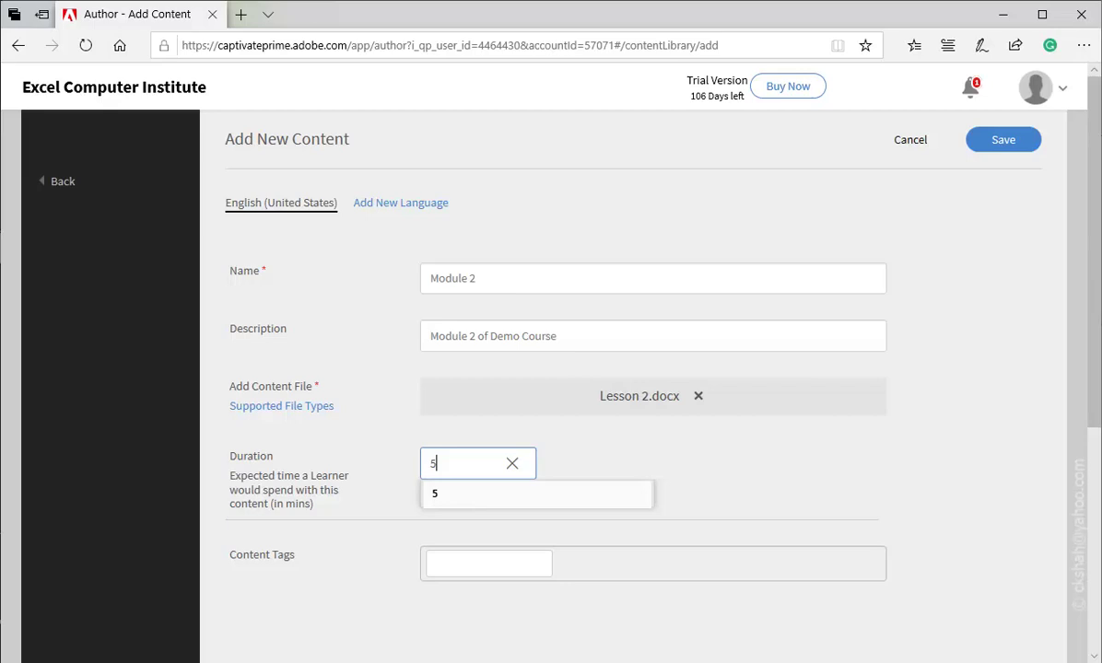
key("Return")
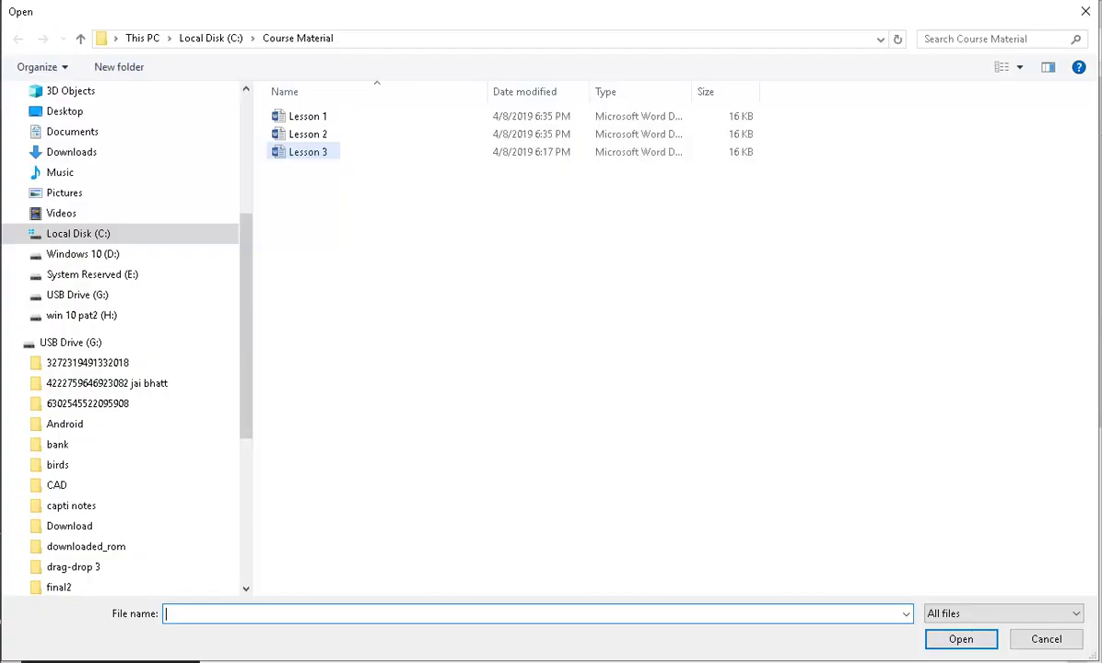
Step: Add and save Module 3 with Lesson 3.docx and a 7-minute duration
key("Escape")
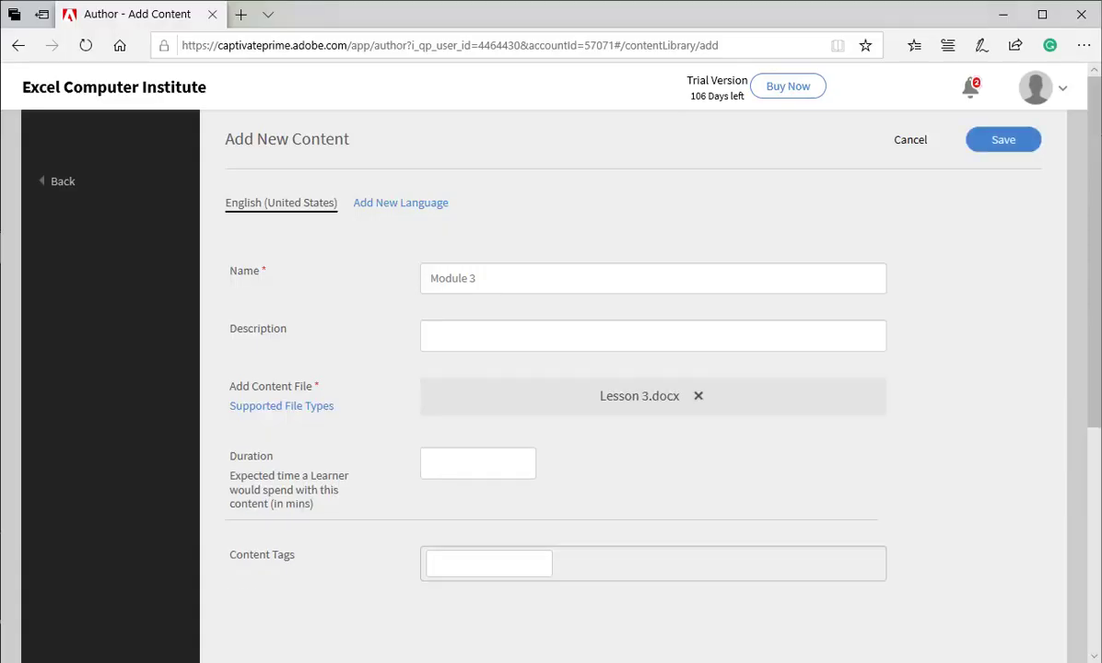
left_click(477, 462)
type("7")
left_click(979, 335)
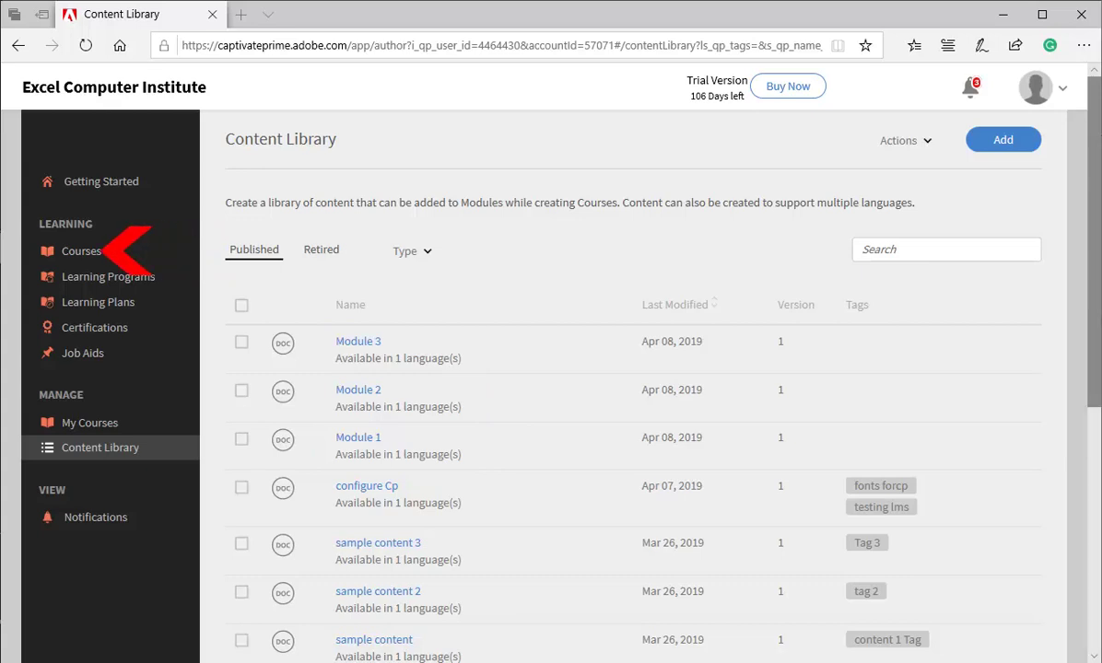
Step: Start a new course named 'Demo Course1' with short description 'This is just Demo course.'
left_click(81, 251)
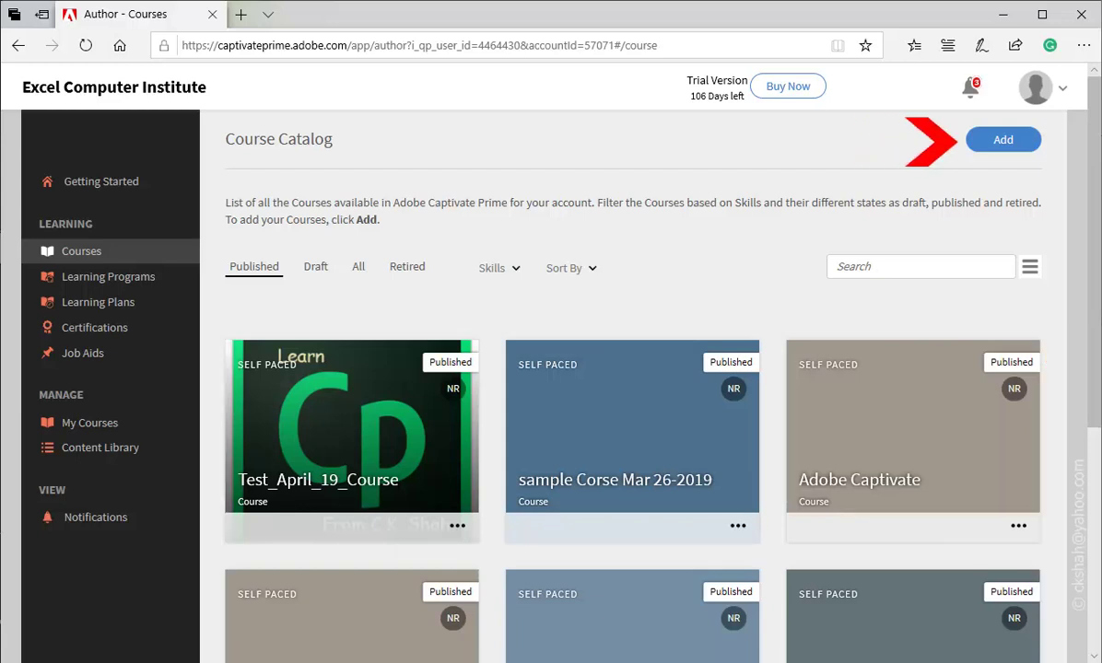
left_click(1003, 139)
left_click(723, 269)
type("Demo Course1")
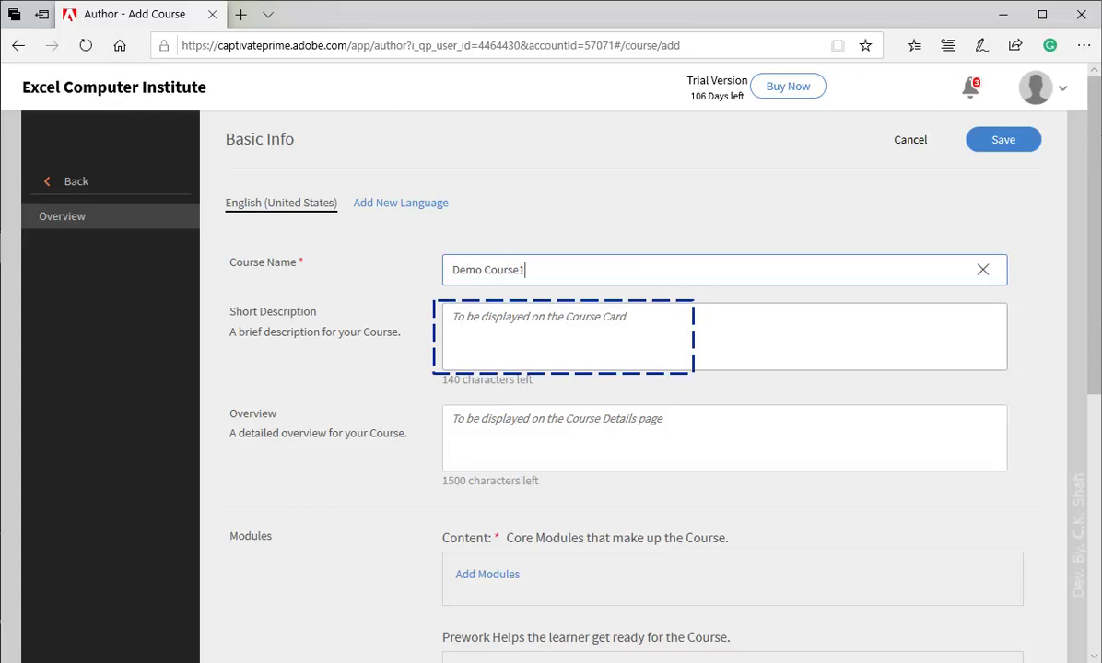
left_click(571, 316)
type("This is just Demo course.")
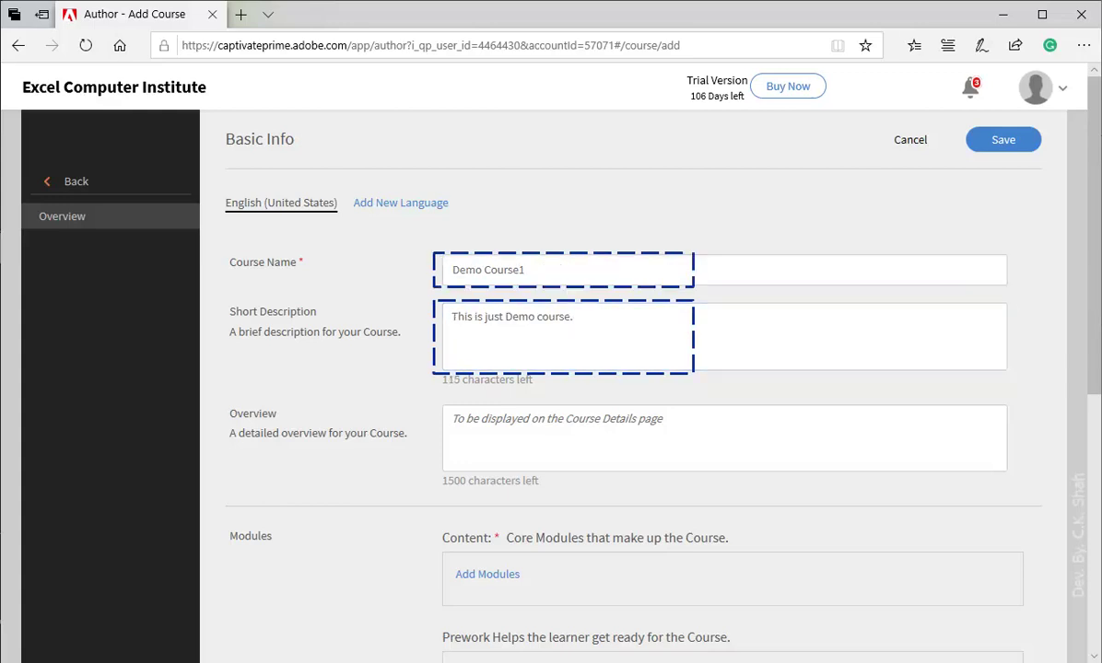
Step: Attach Modules 1, 2 and 3 to the course as self-paced modules
left_click(487, 574)
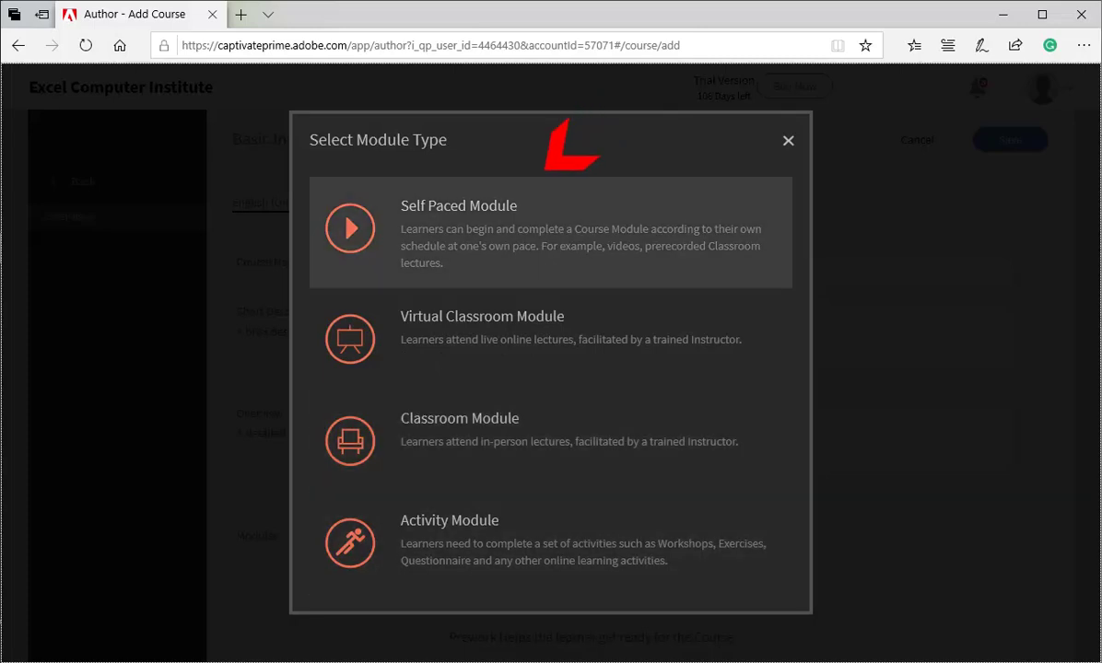
left_click(459, 221)
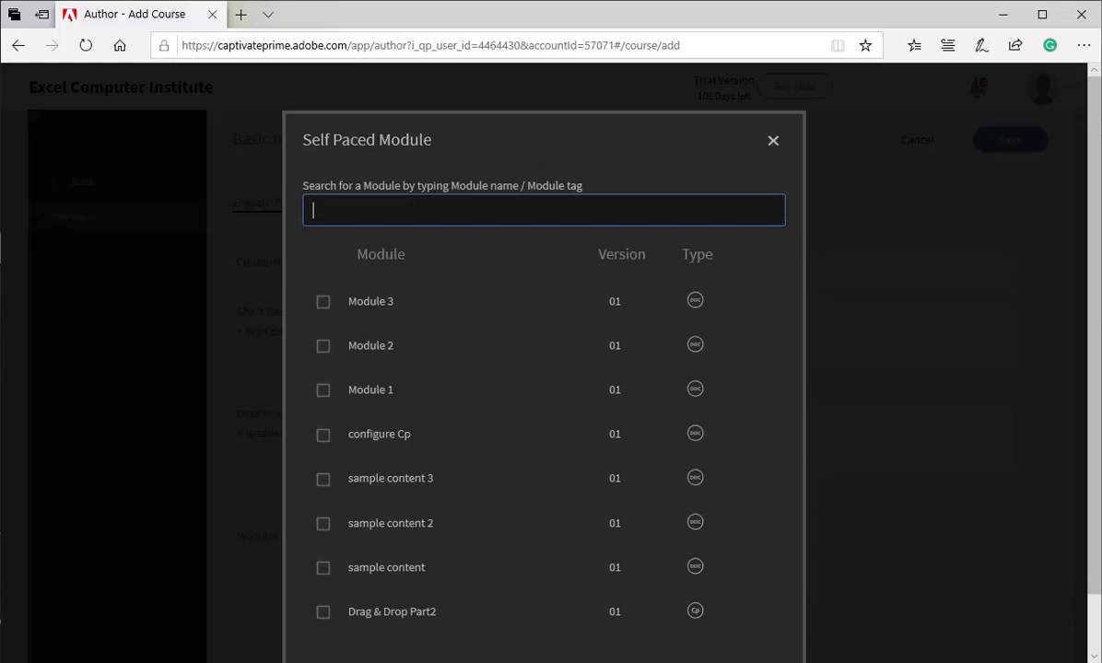
left_click(324, 301)
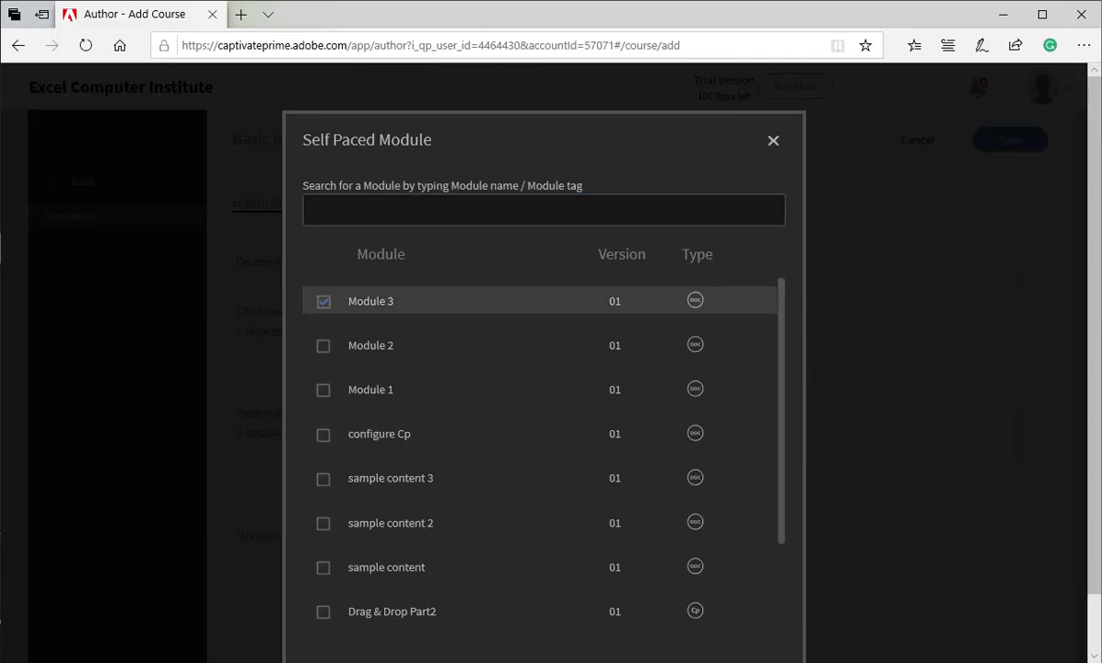
left_click(323, 345)
left_click(324, 390)
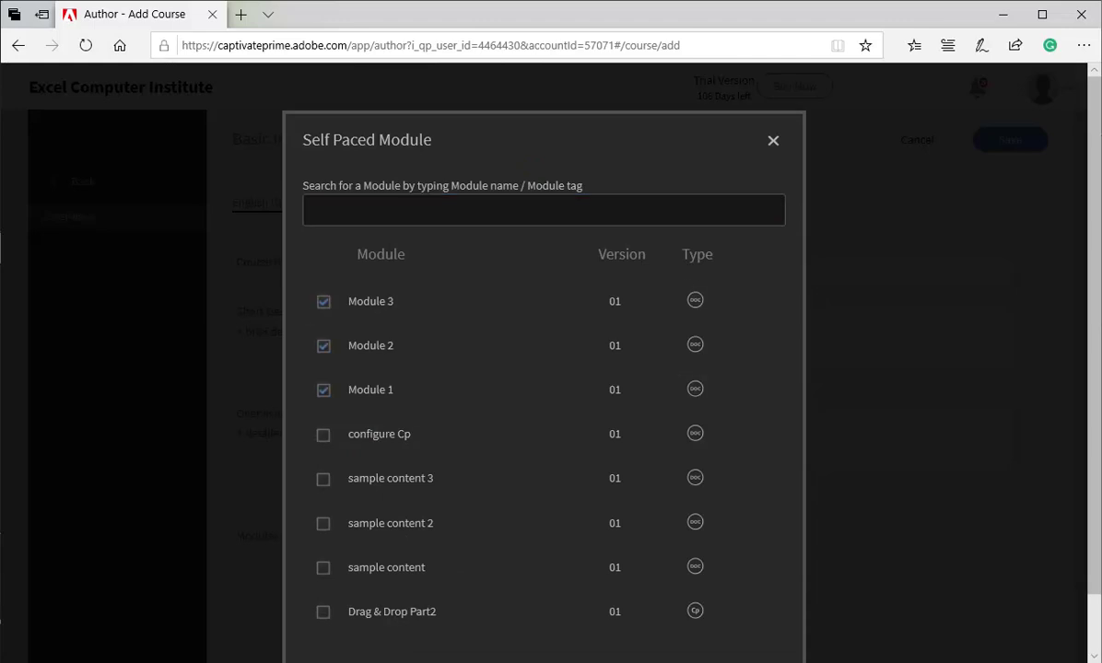
scroll(543, 368, "down", 1)
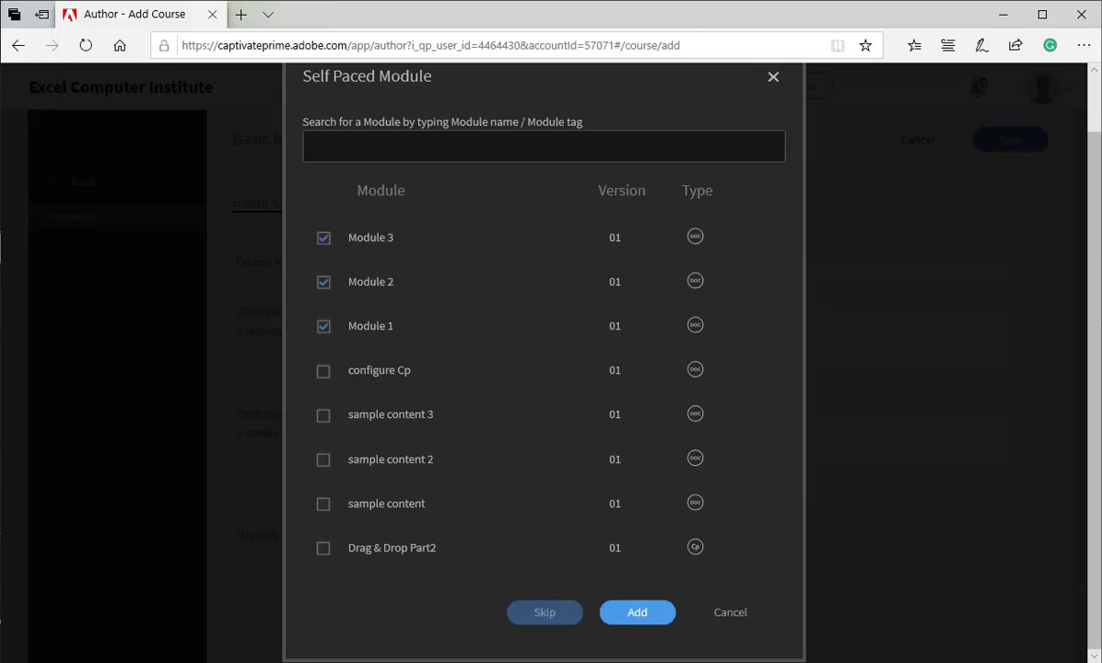
left_click(637, 613)
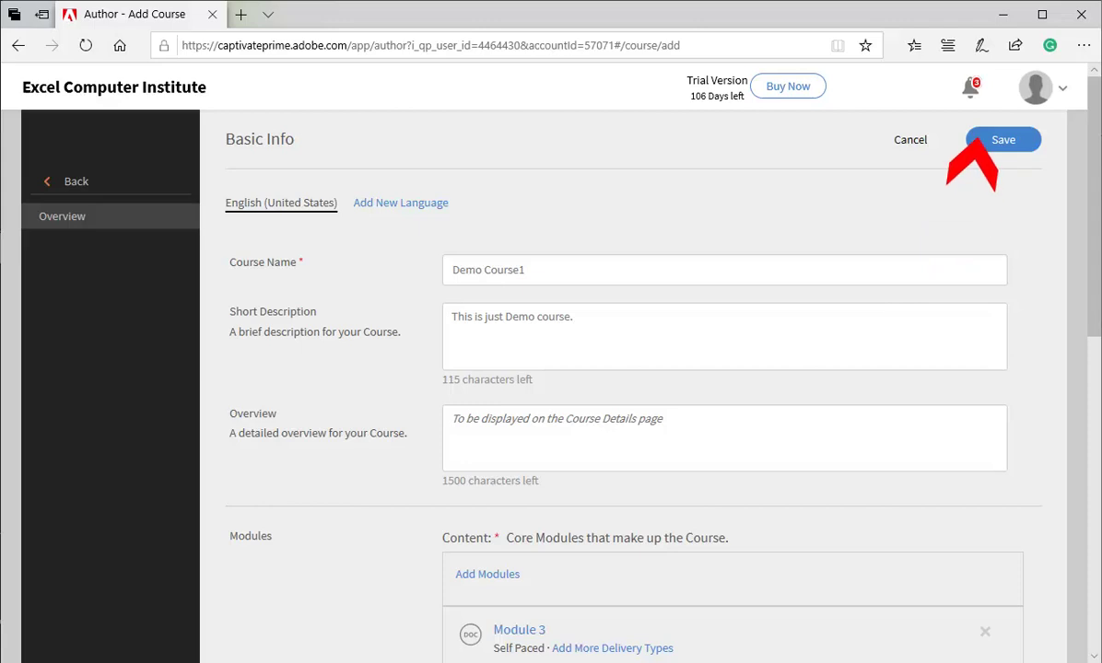
Step: Save Demo Course1 with skill General, level 1, 1 credit and Self Enrolled enrollment
left_click(979, 141)
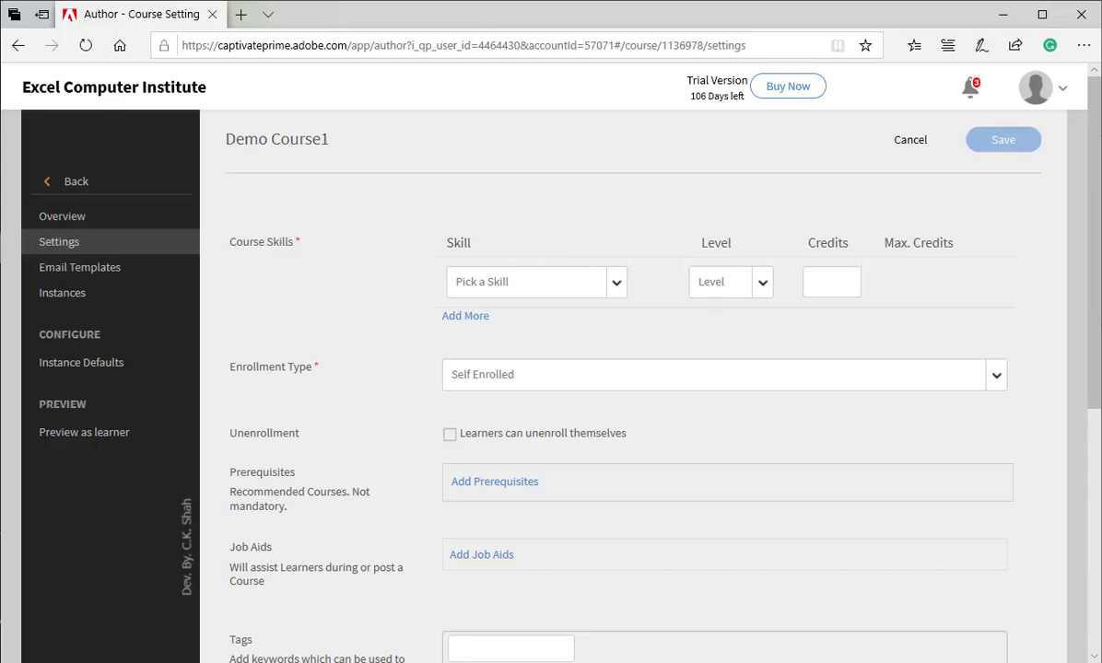
left_click(525, 282)
left_click(479, 332)
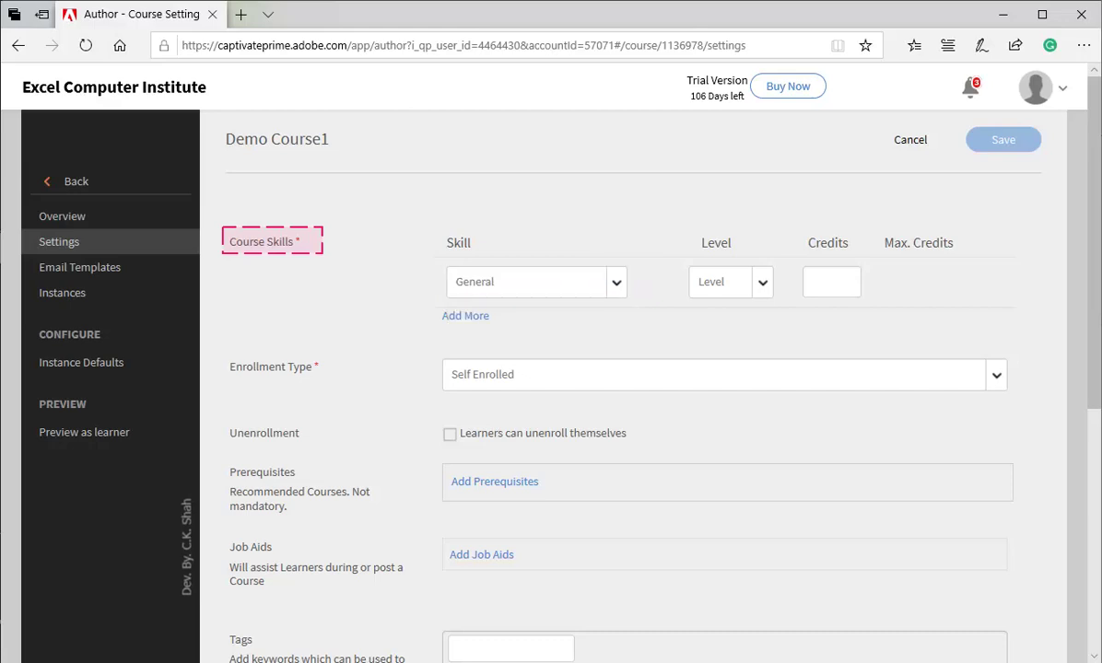
left_click(731, 282)
left_click(701, 334)
left_click(831, 282)
type("1")
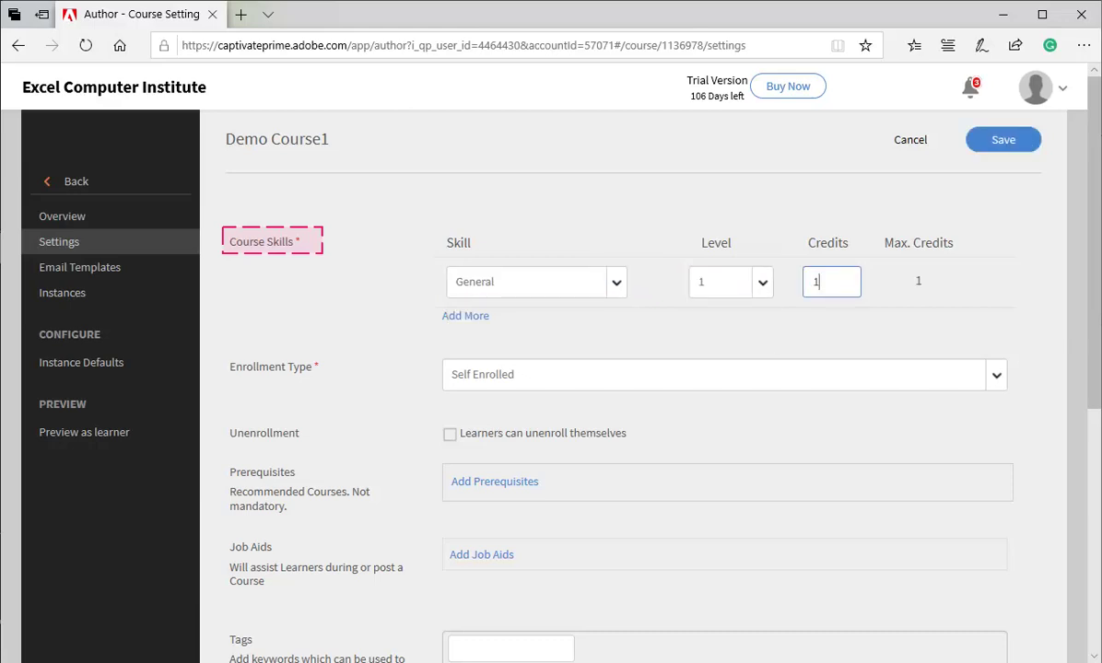
left_click(725, 374)
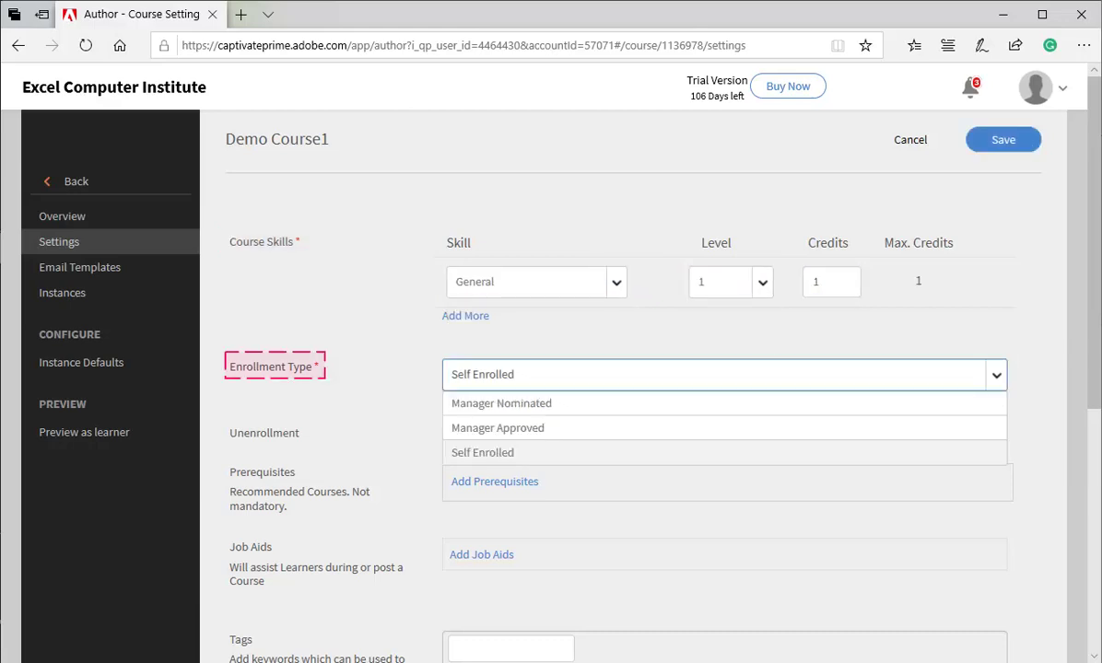
key("Return")
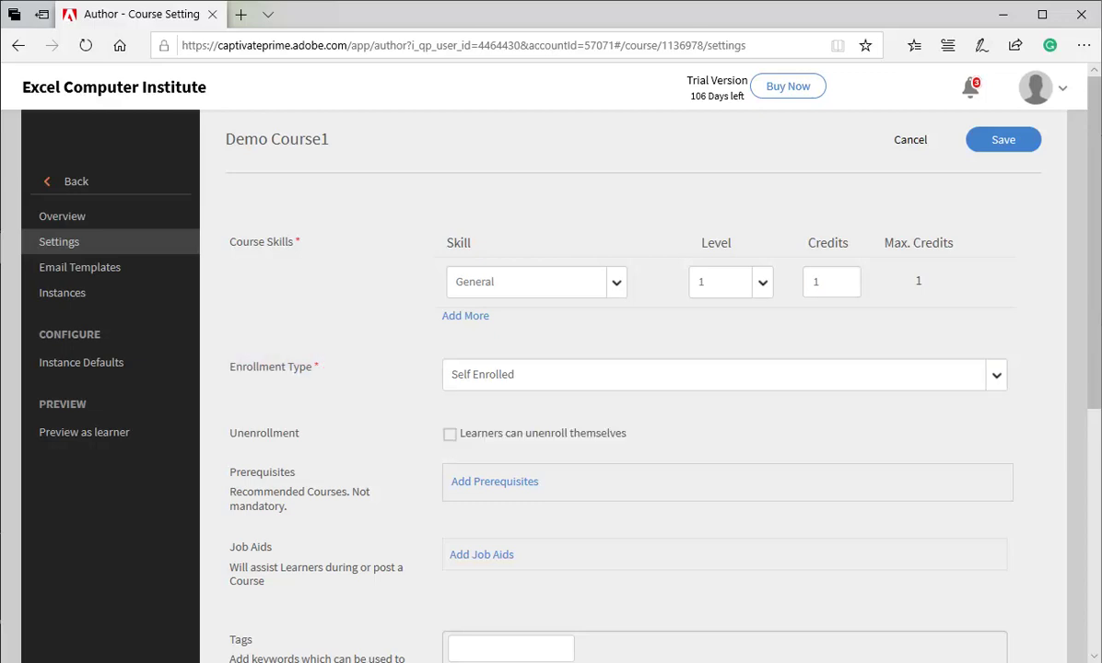
scroll(1098, 467, "down", 4)
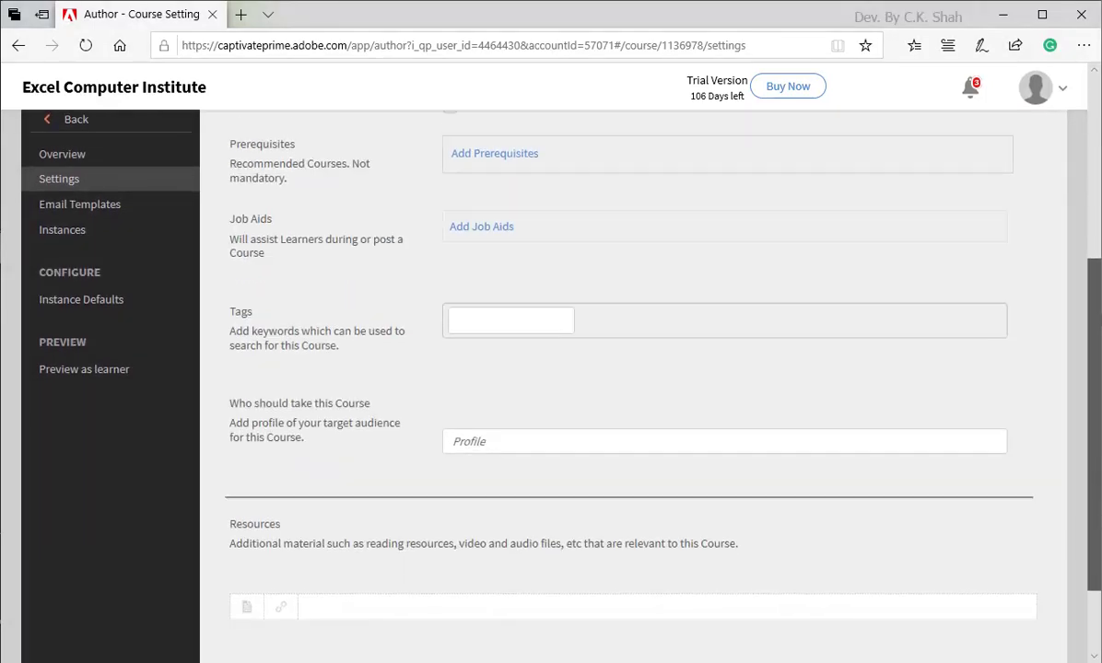
scroll(619, 387, "up", 4)
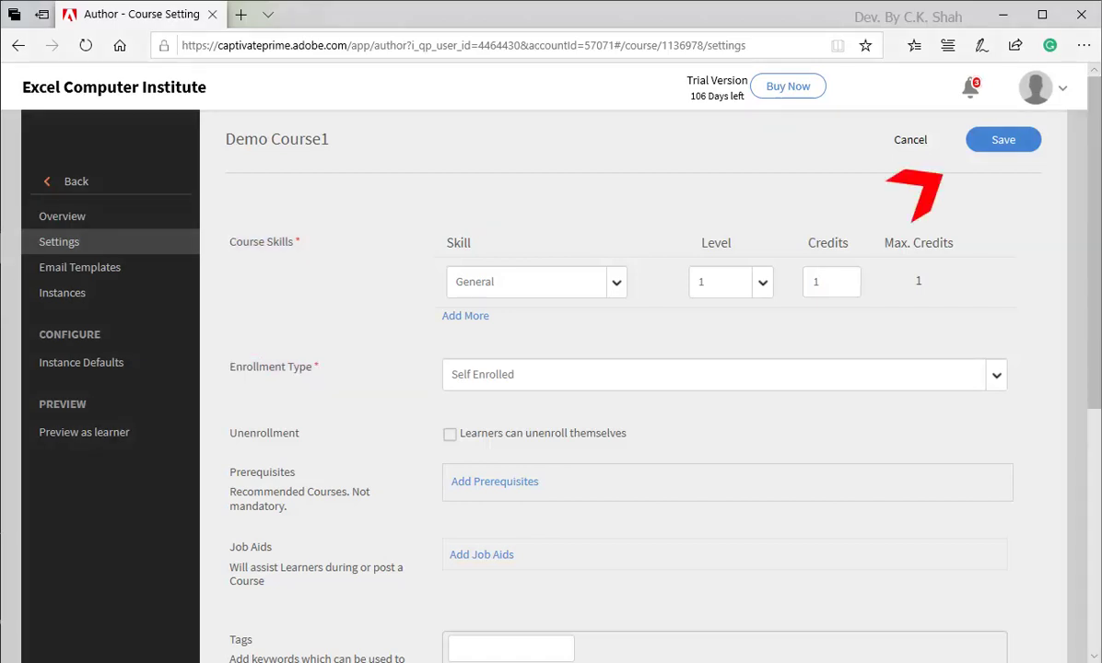
left_click(1004, 139)
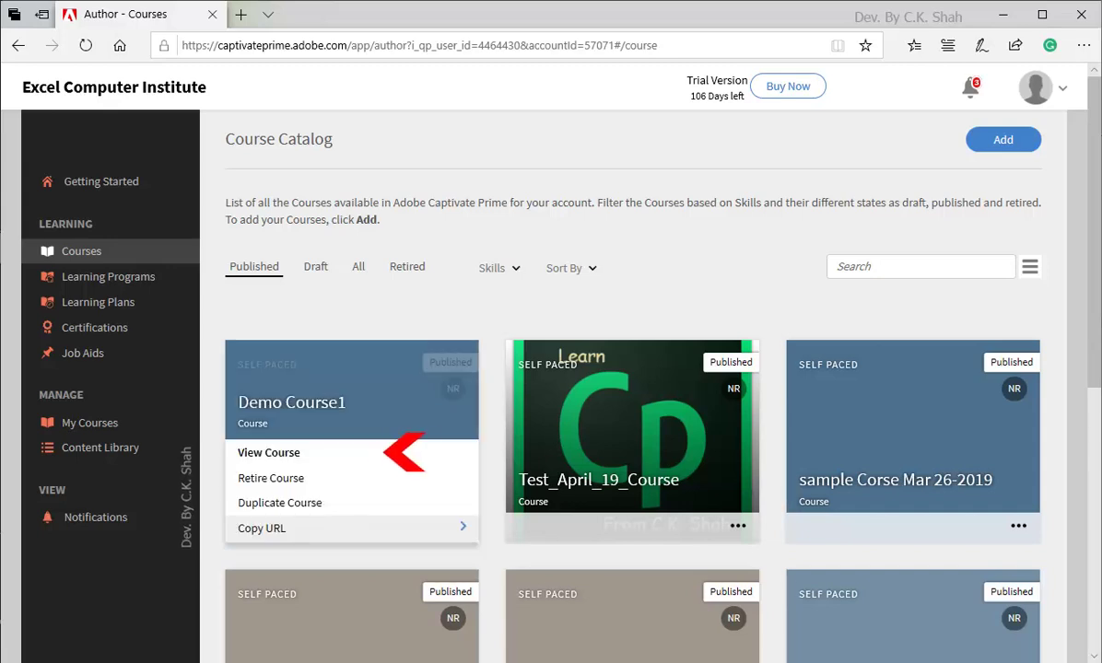
Step: Open the Demo Course1 overview page
left_click(268, 452)
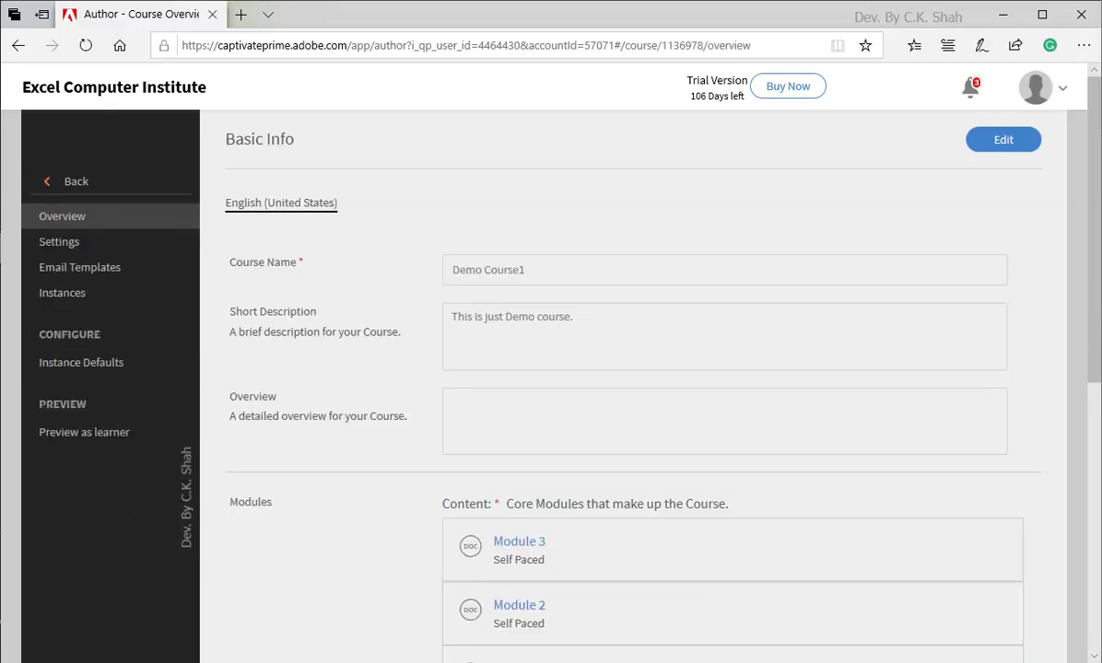
scroll(1094, 425, "down", 2)
left_click_drag(1095, 425, 1094, 603)
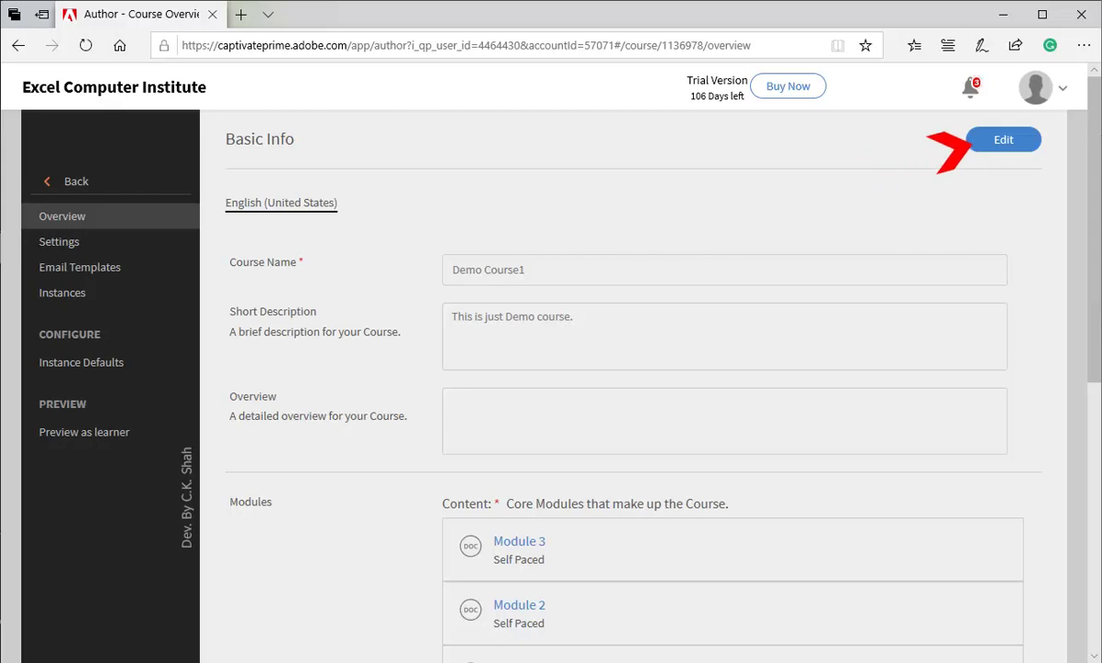
Step: Reorder the modules to Module 1, 2, 3 and require ordered module sequencing
left_click(1003, 139)
scroll(645, 415, "down", 2)
left_click_drag(523, 580, 523, 456)
left_click_drag(519, 581, 517, 518)
scroll(517, 518, "down", 3)
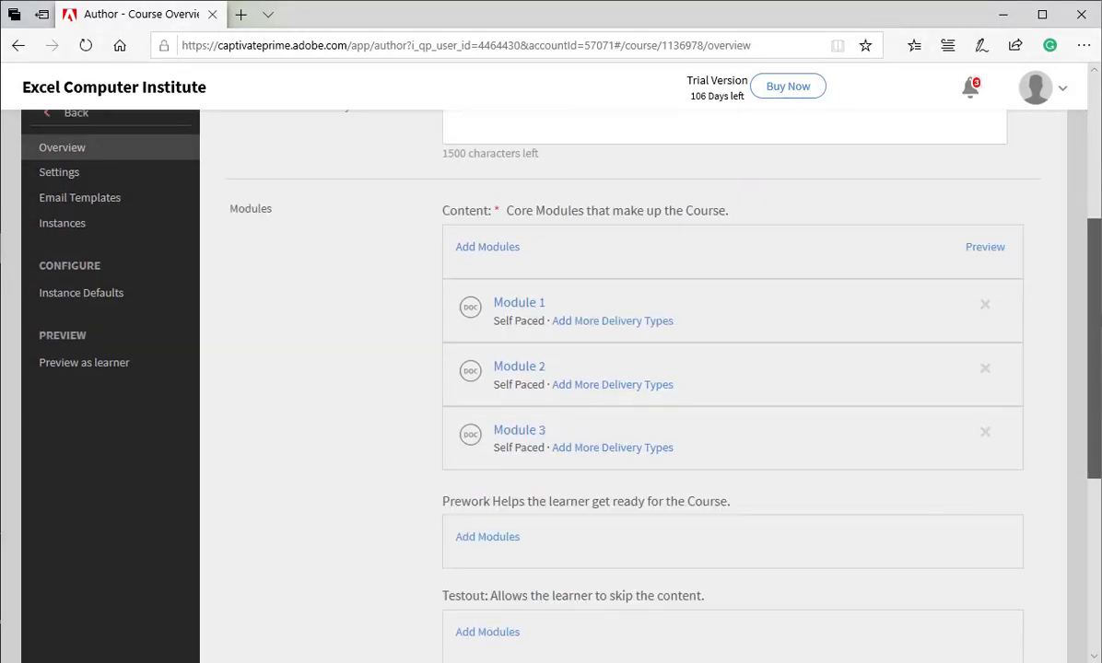
scroll(622, 369, "down", 4)
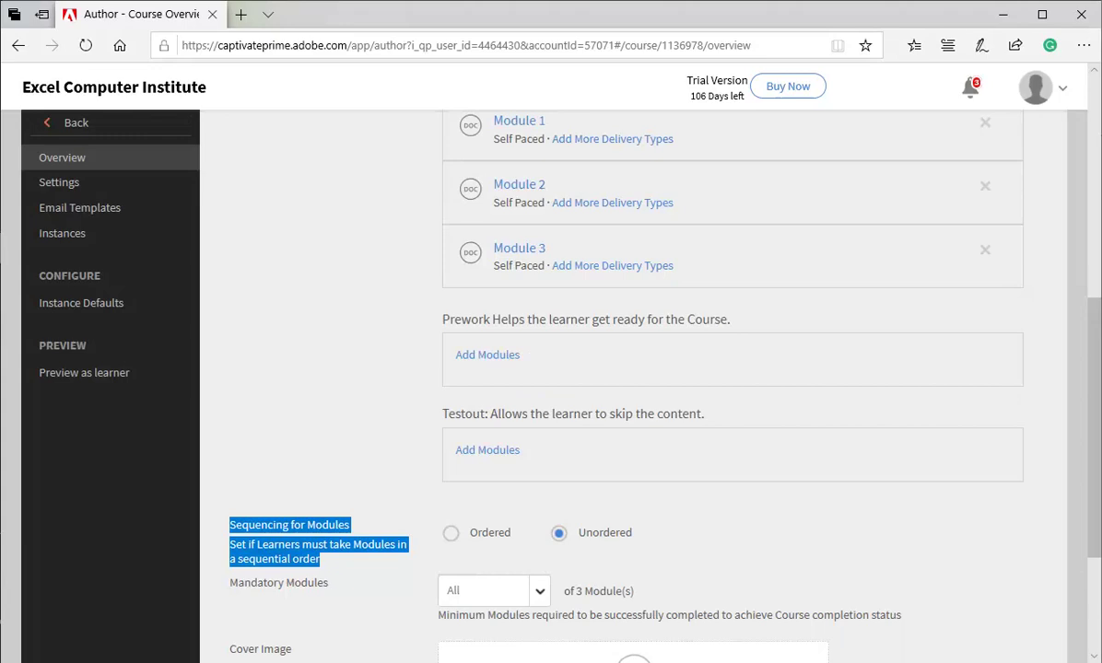
left_click(451, 533)
scroll(622, 369, "up", 11)
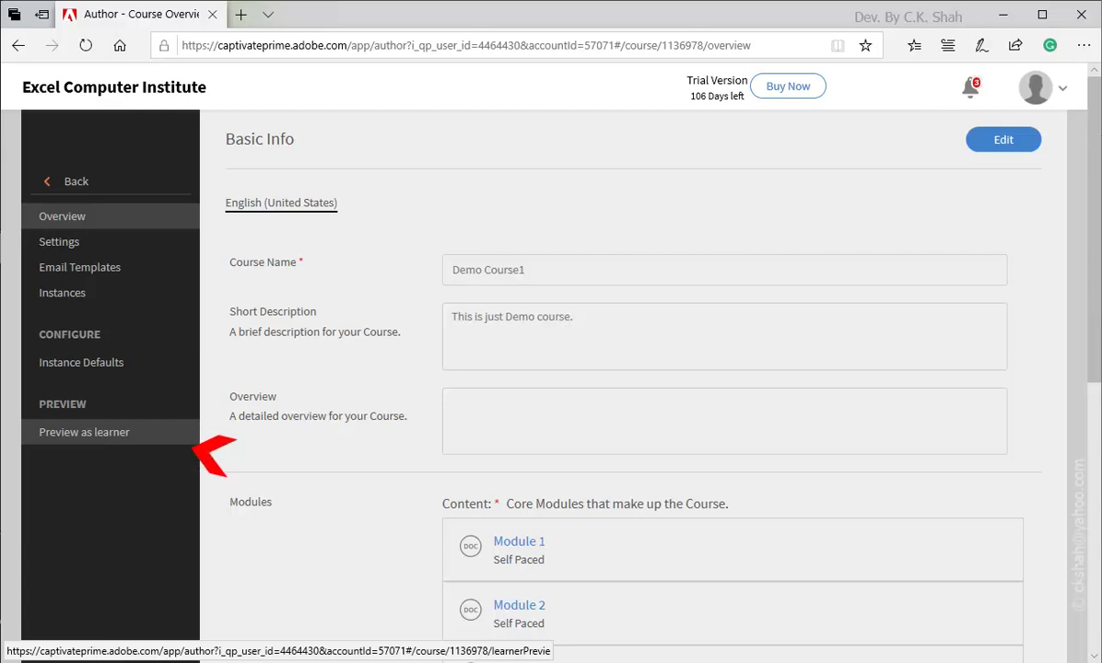
Step: Preview Demo Course1 as a learner, opening Module 1 and jumping to Module 2
left_click(84, 433)
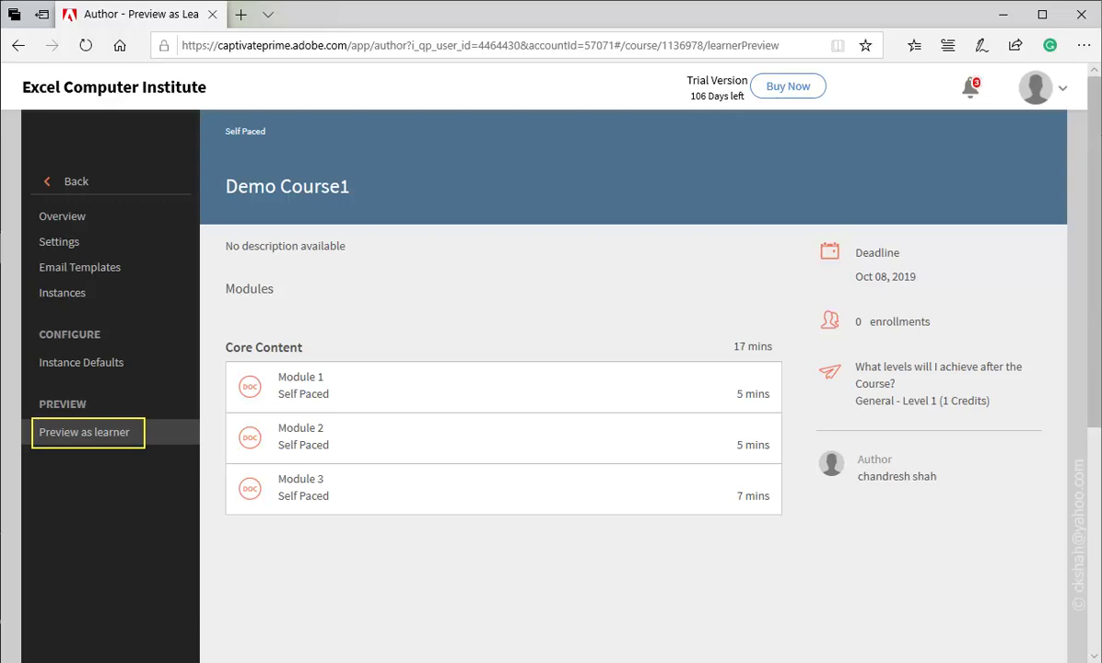
left_click(301, 385)
scroll(551, 369, "down", 5)
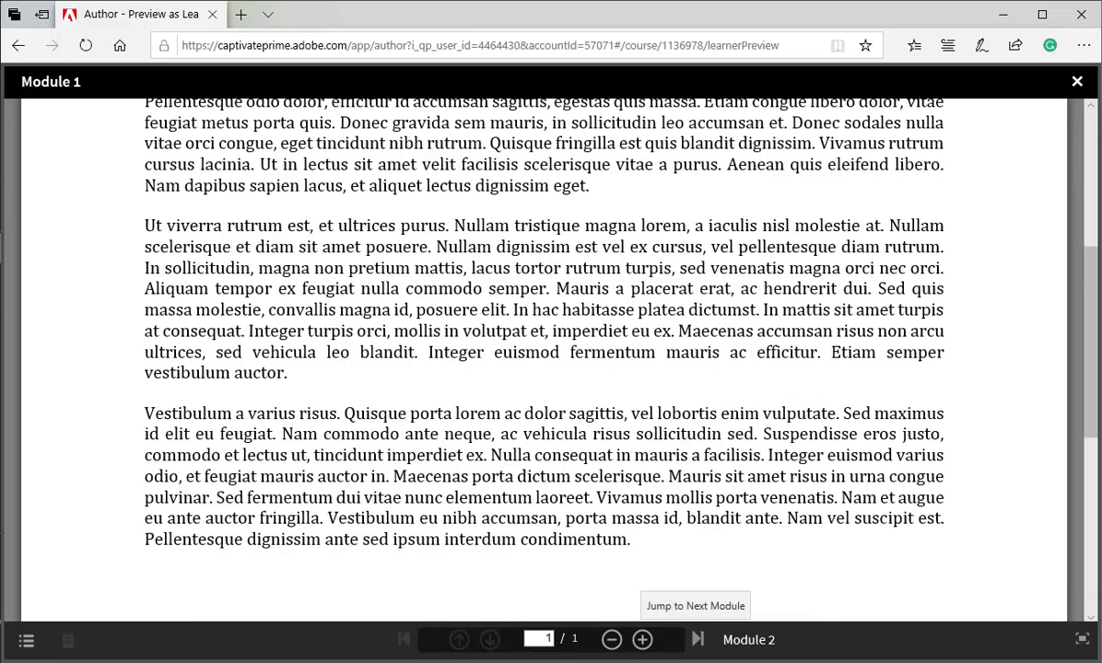
left_click(698, 638)
key("Escape")
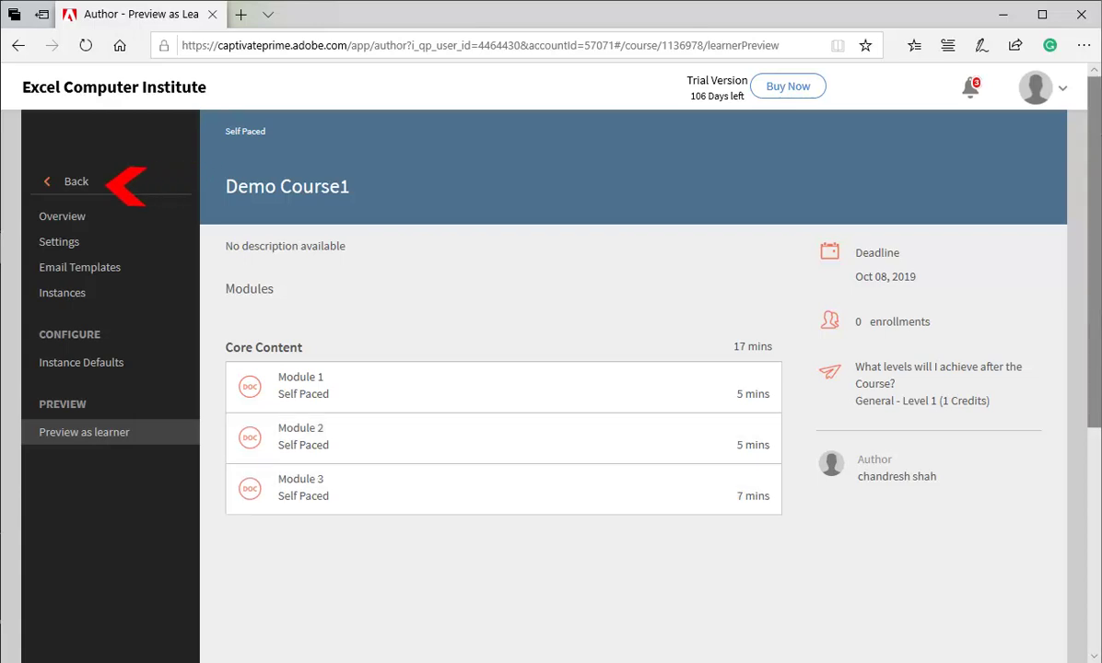
Step: Leave the learner preview and return to the Course Catalog
left_click(69, 181)
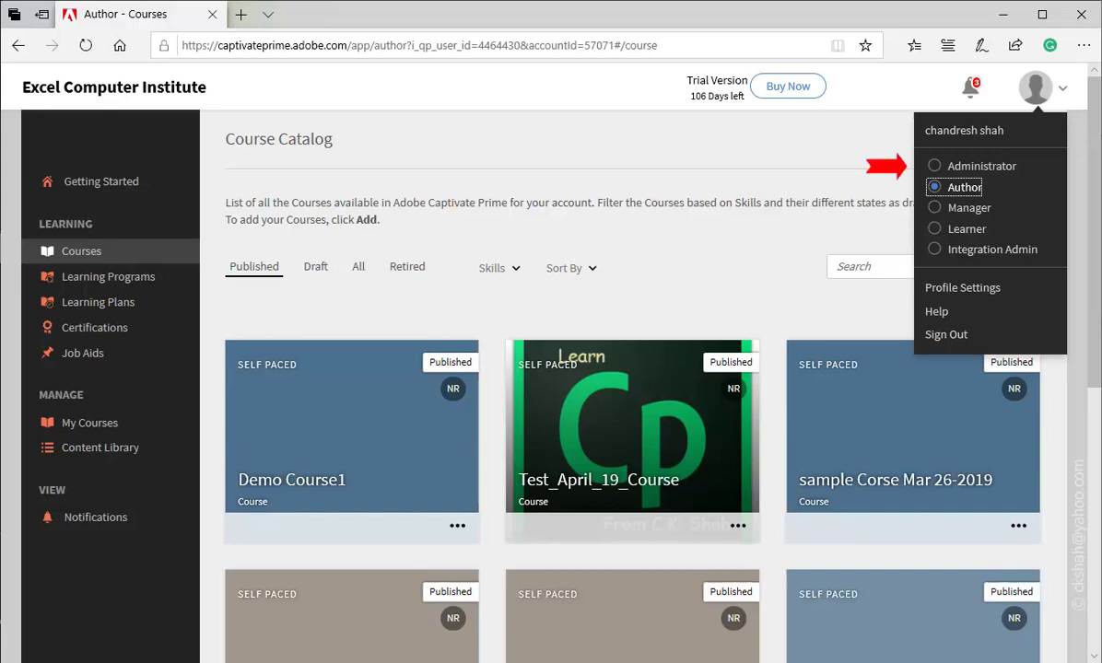
Step: As Administrator, add a new internal user with the learner's full name and e-mail address
left_click(934, 166)
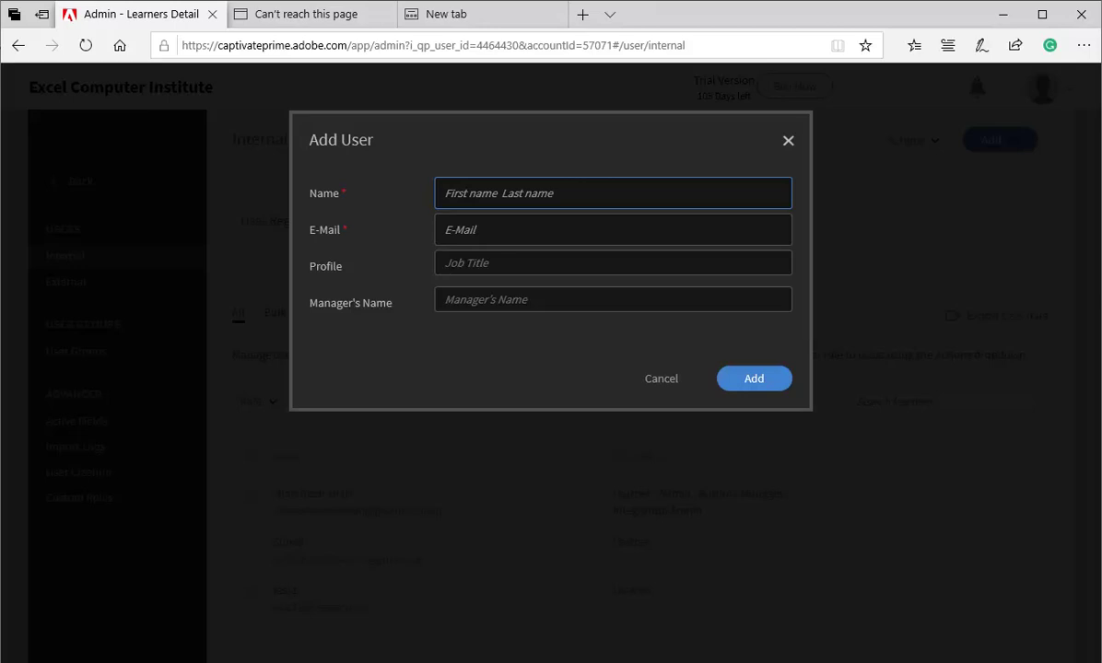
type("Barak Obama")
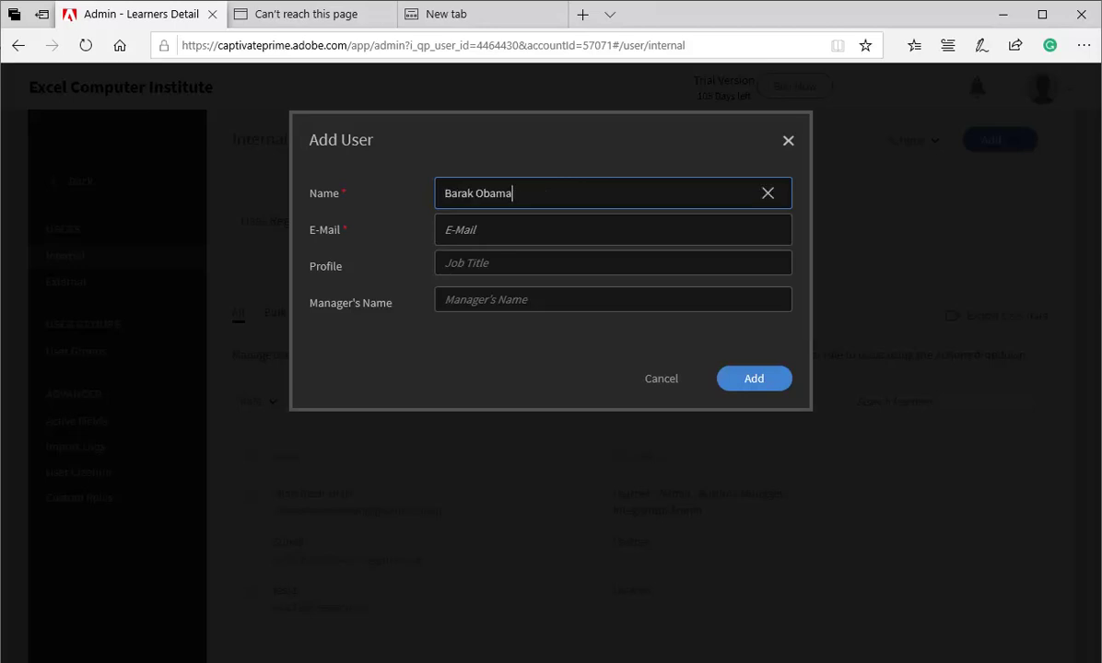
key("Tab")
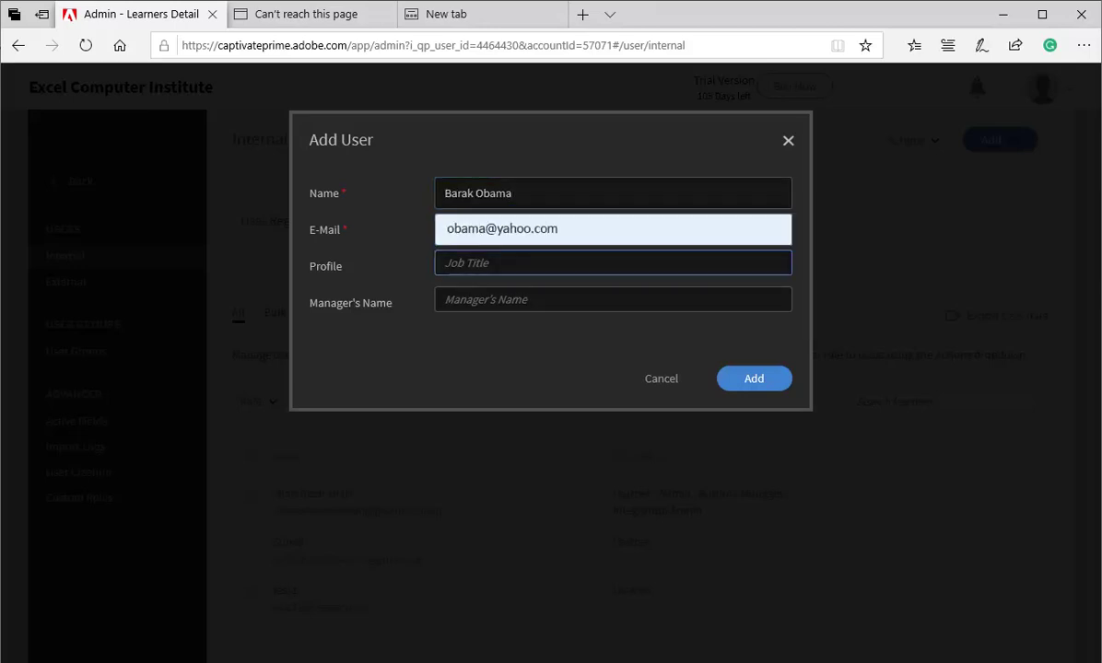
key("Tab")
left_click(754, 379)
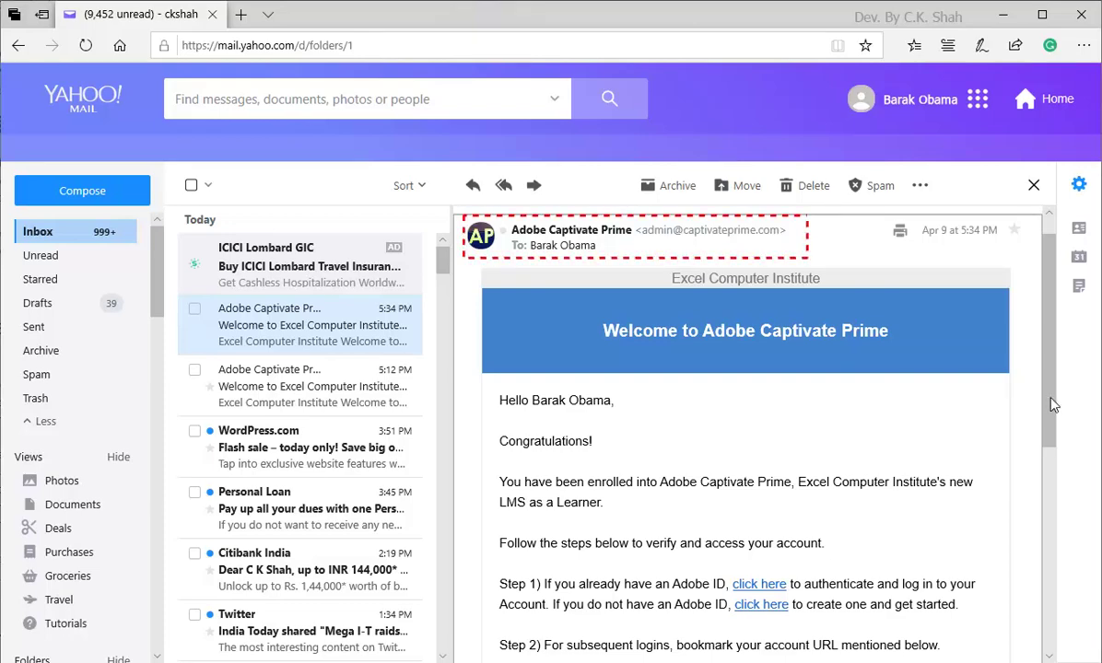
Step: Scroll the learner's welcome e-mail down to the Account URL link
scroll(974, 407, "down", 3)
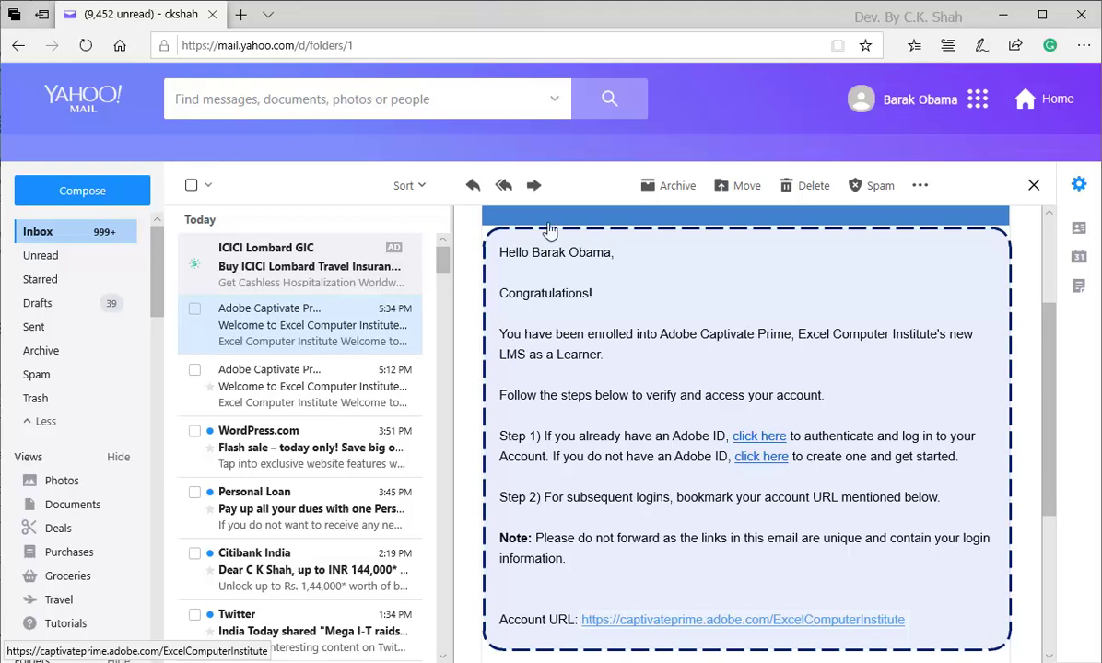
Step: Open the ExcelComputerInstitute Account URL and log in with the learner's Adobe ID e-mail
left_click(654, 622)
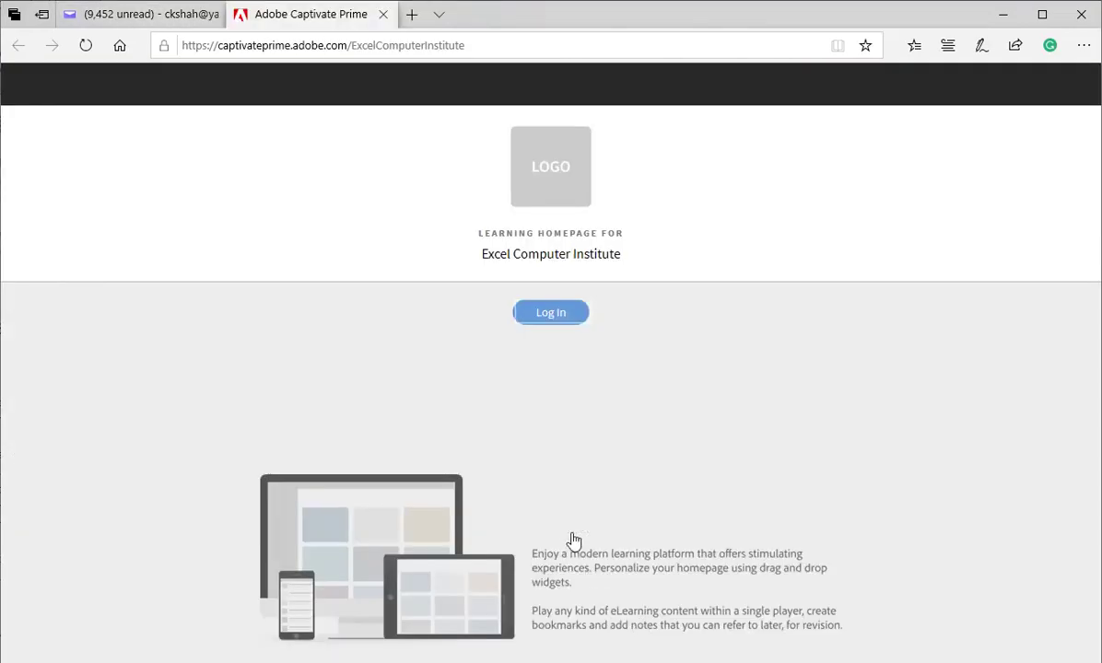
left_click(551, 315)
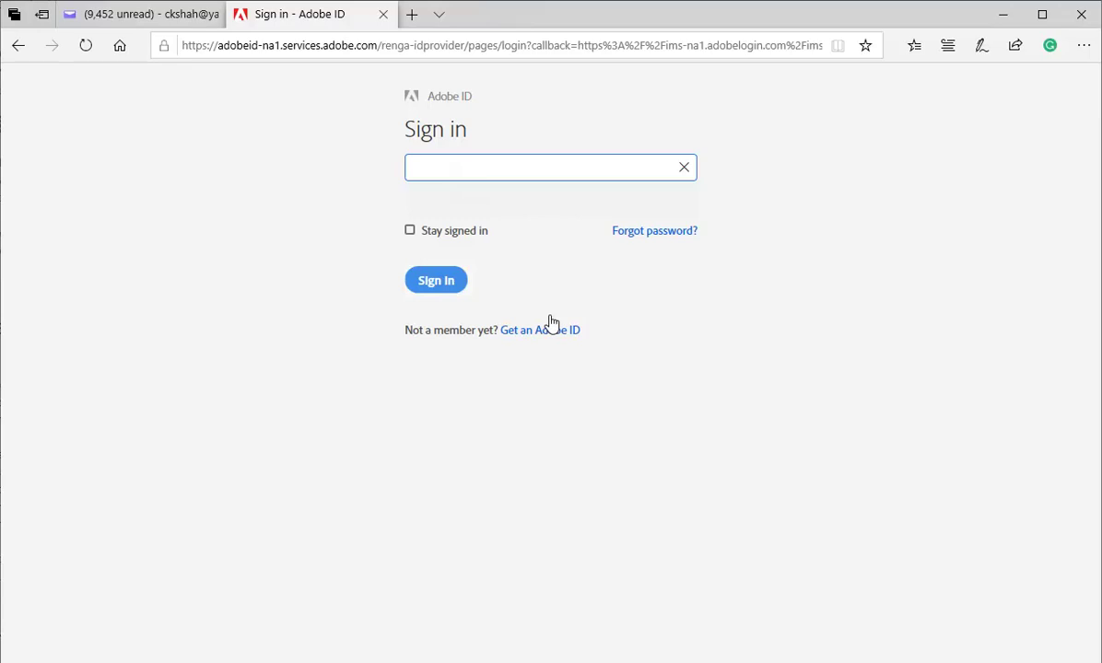
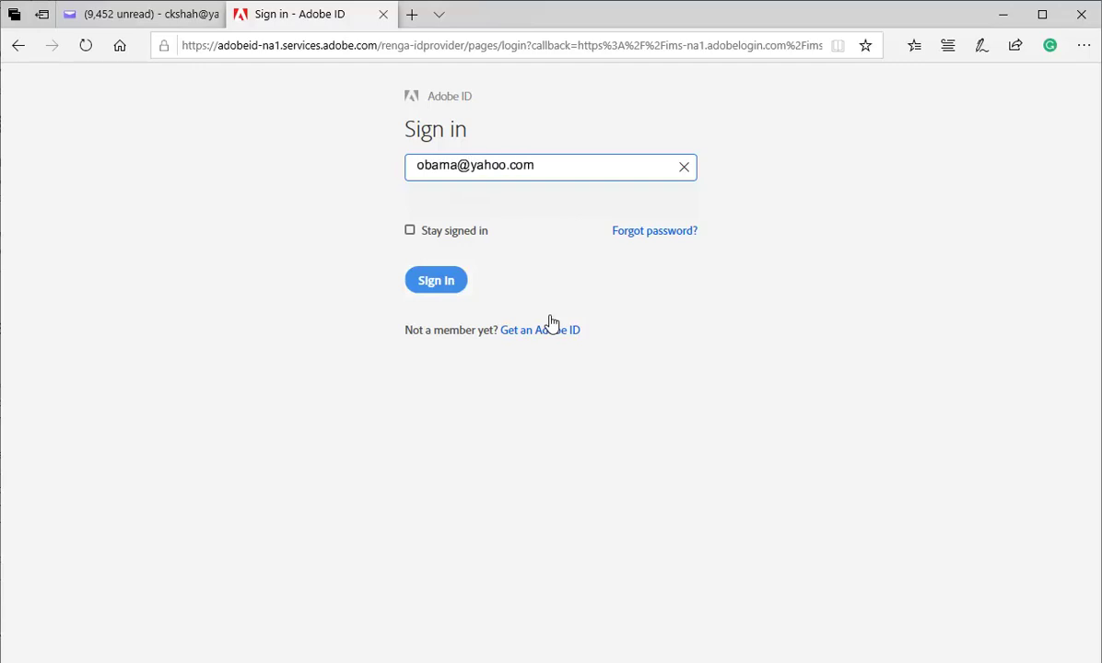
left_click(435, 287)
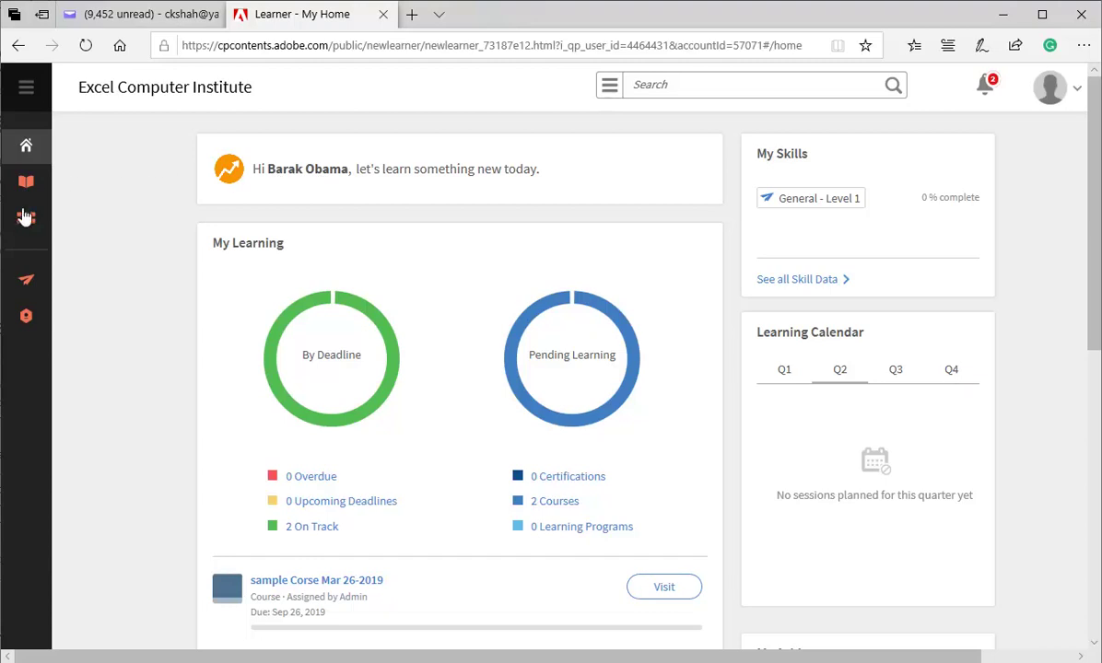
Step: Find Demo Course1 in the learner Catalog and enroll in it
left_click(26, 217)
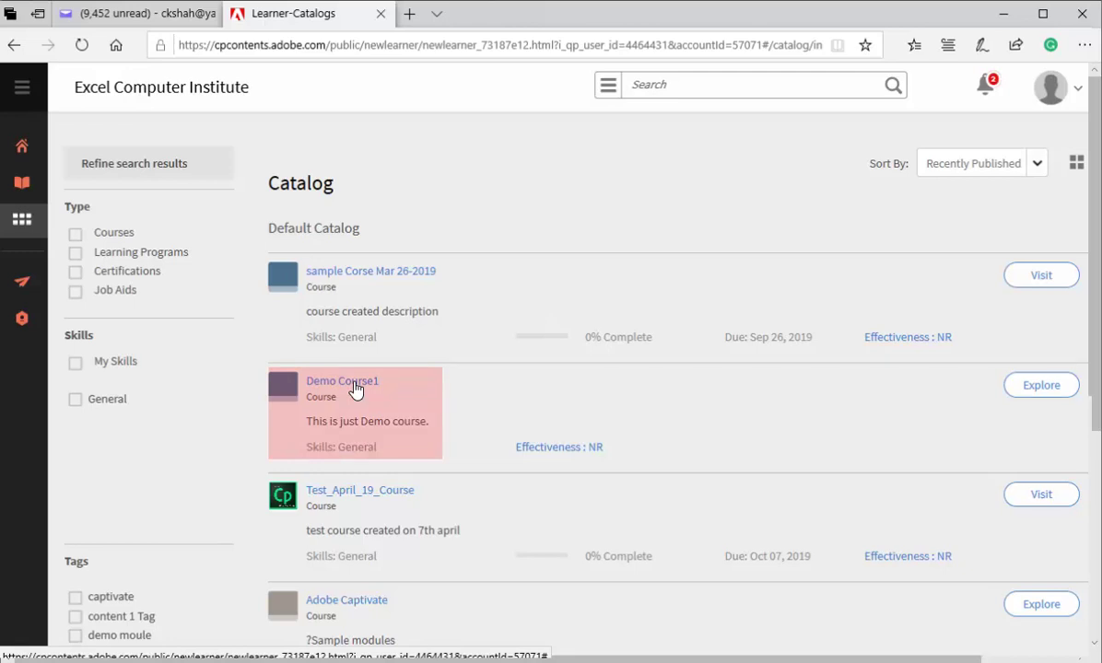
left_click(356, 389)
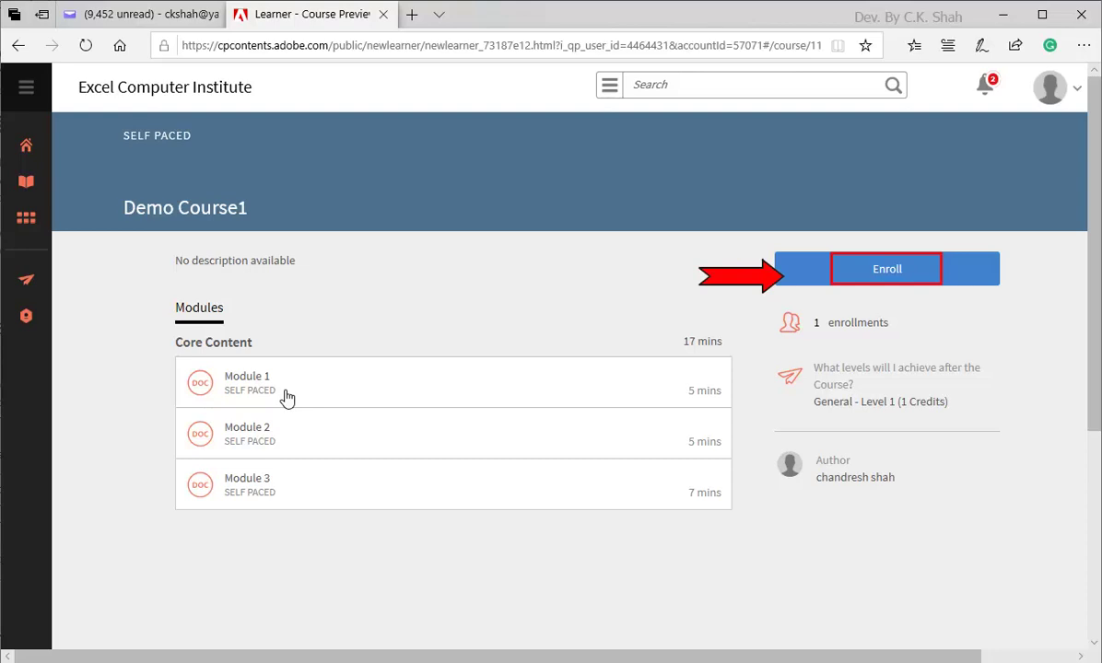
left_click(891, 277)
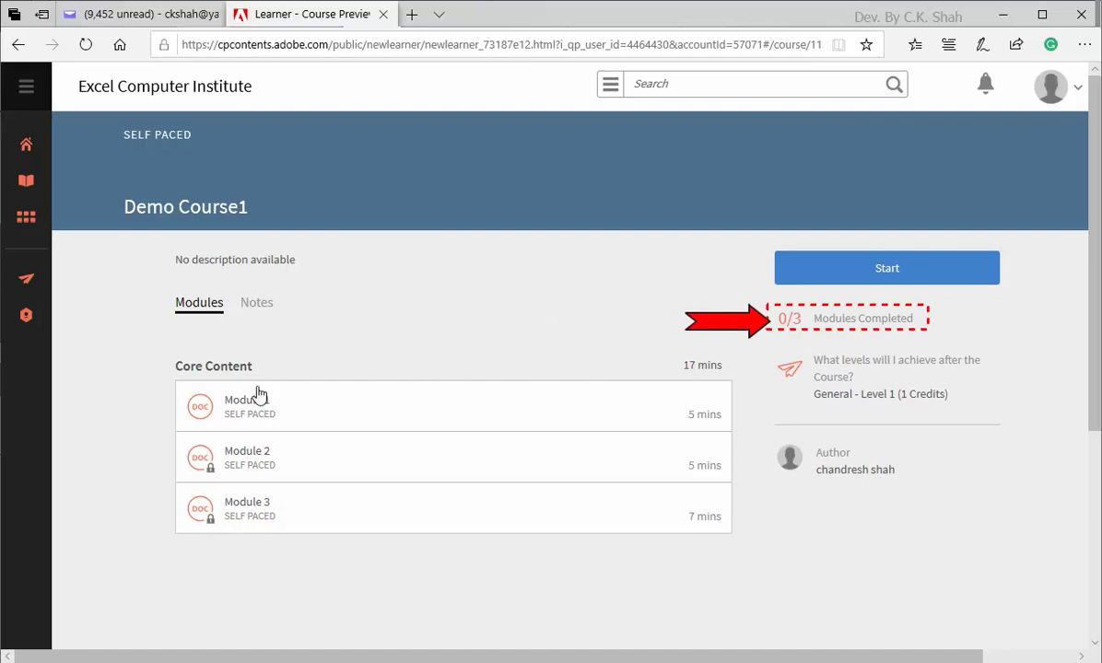
Step: Play through Modules 1, 2 and 3 of Demo Course1, close the viewer, then sign out
left_click(244, 410)
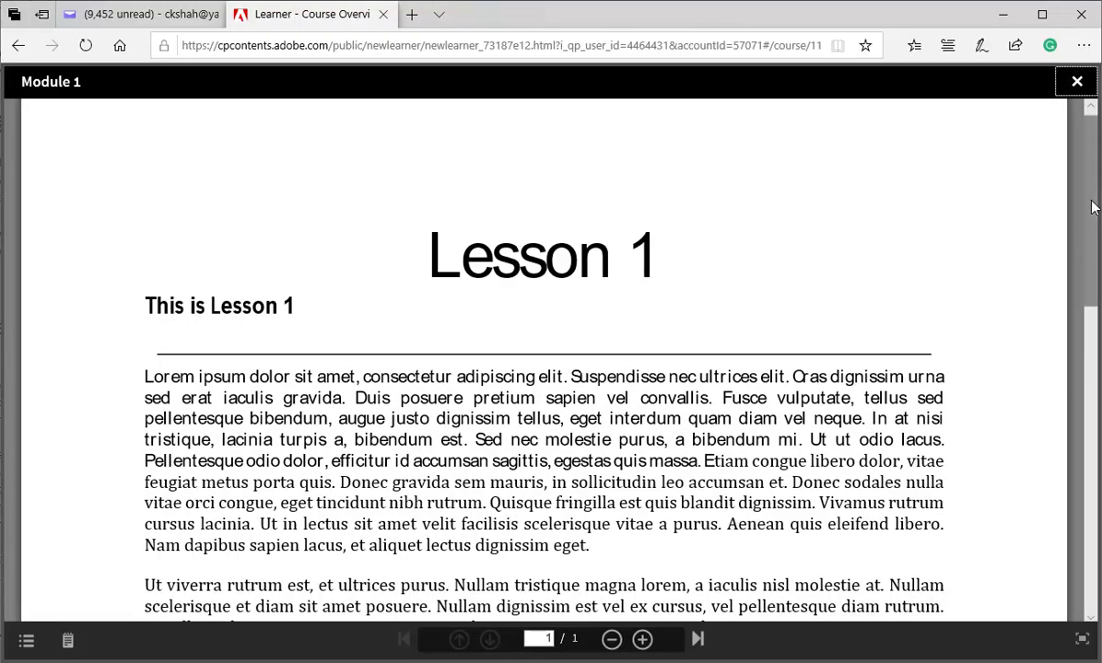
left_click_drag(1092, 204, 1058, 221)
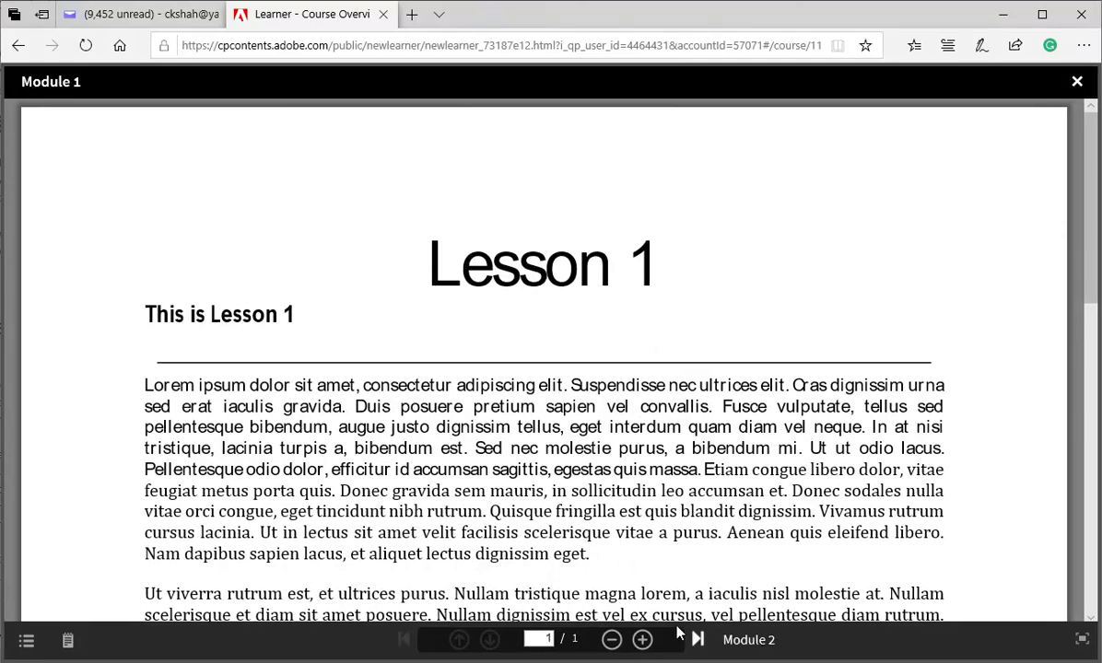
left_click(698, 639)
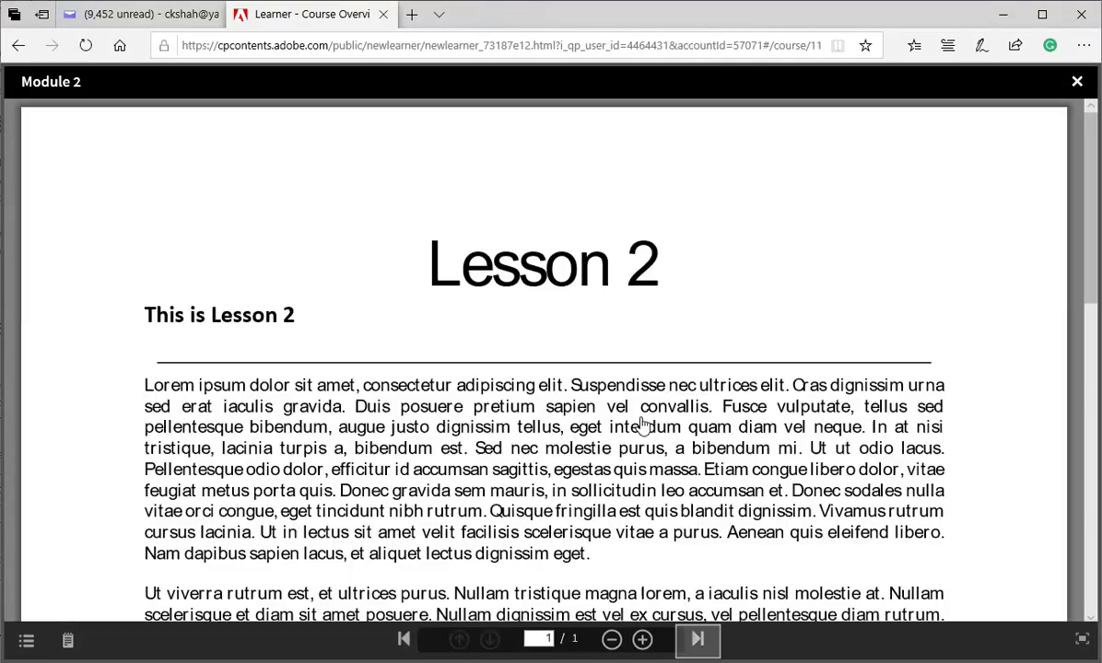
left_click(698, 639)
left_click(1076, 82)
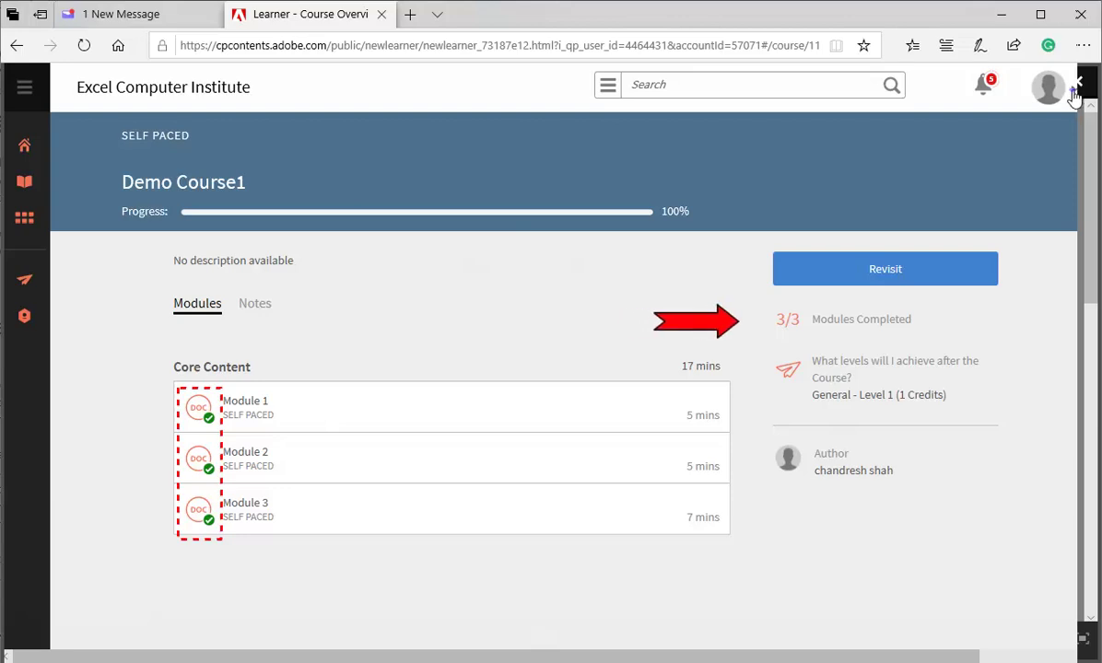
left_click(1076, 90)
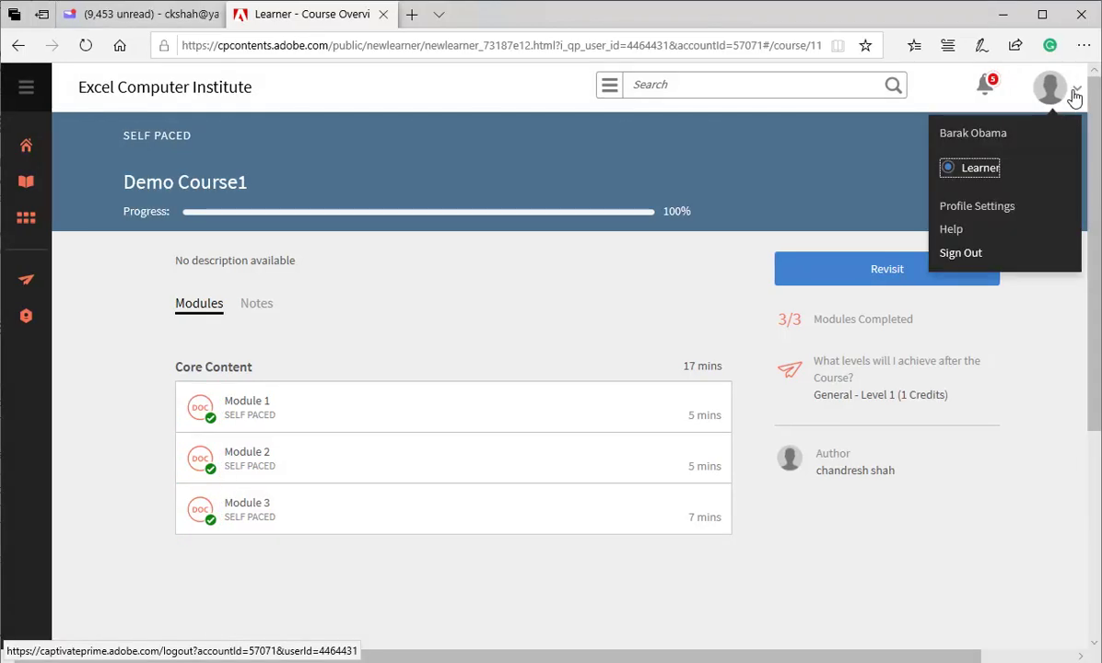